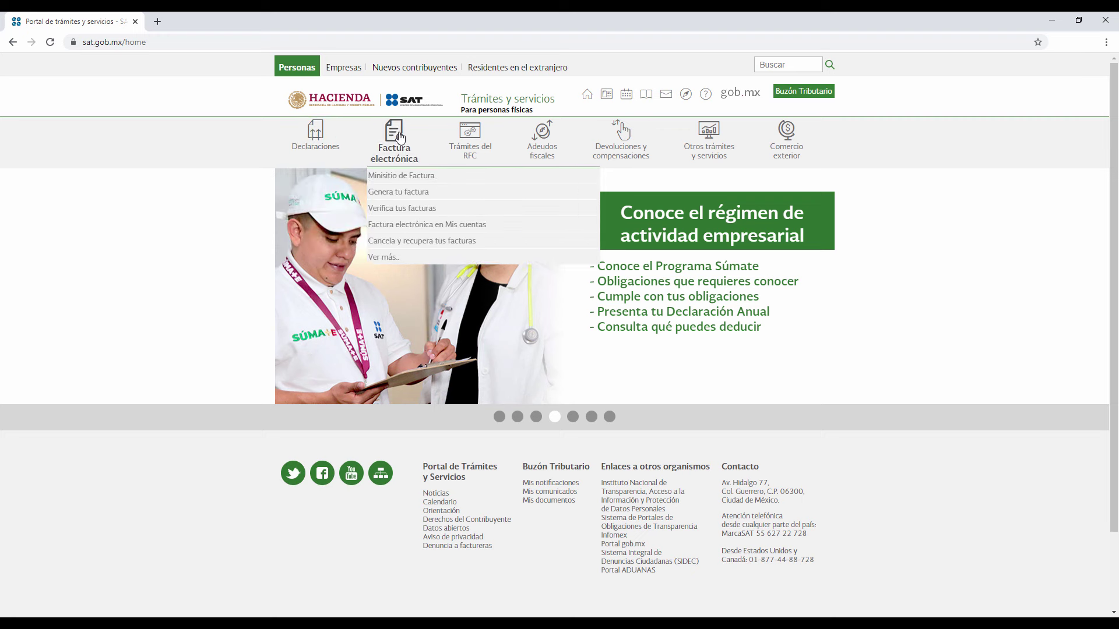
Open the Mis cuentas portal through both Factura electrónica en Mis cuentas and Presenta tu declaración del RIF a través de Mis cuentas.
mouse_move(420, 136)
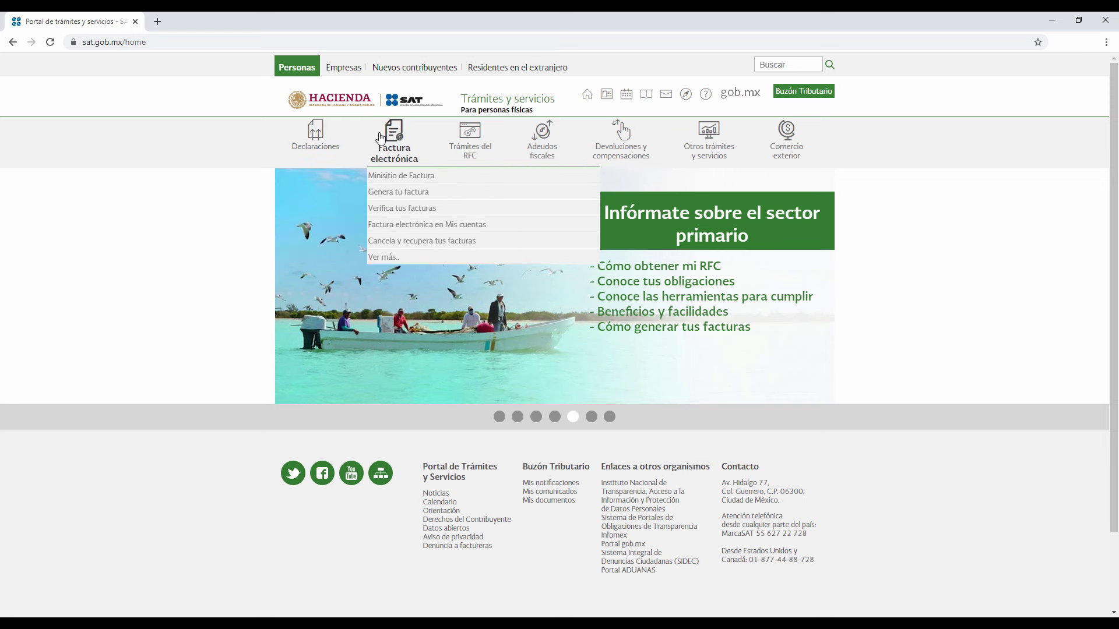
mouse_move(315, 139)
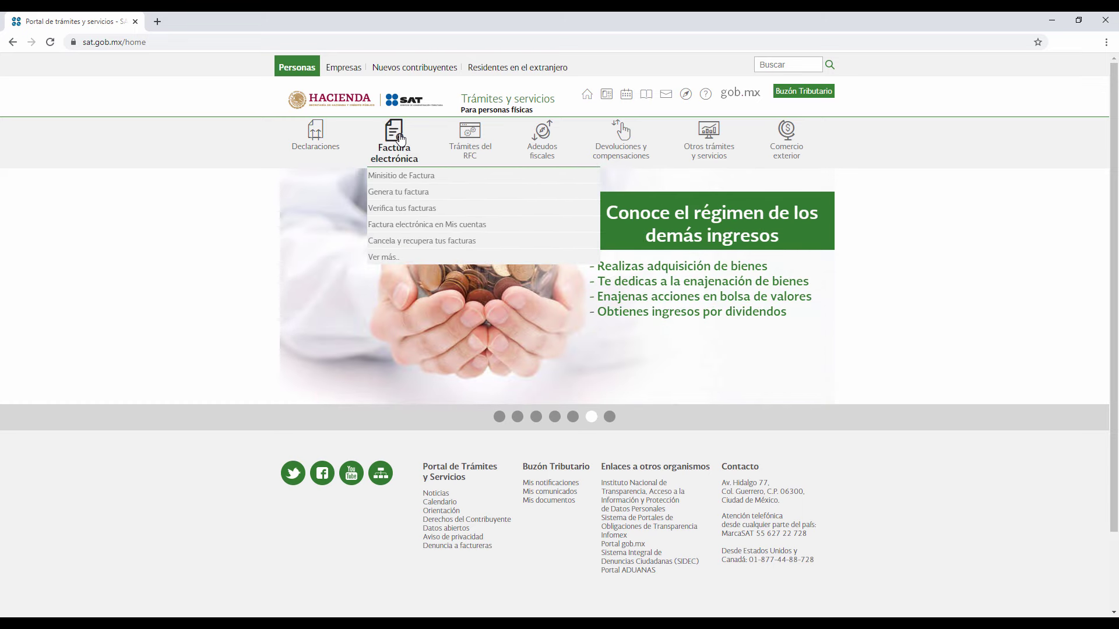
middle_click(407, 231)
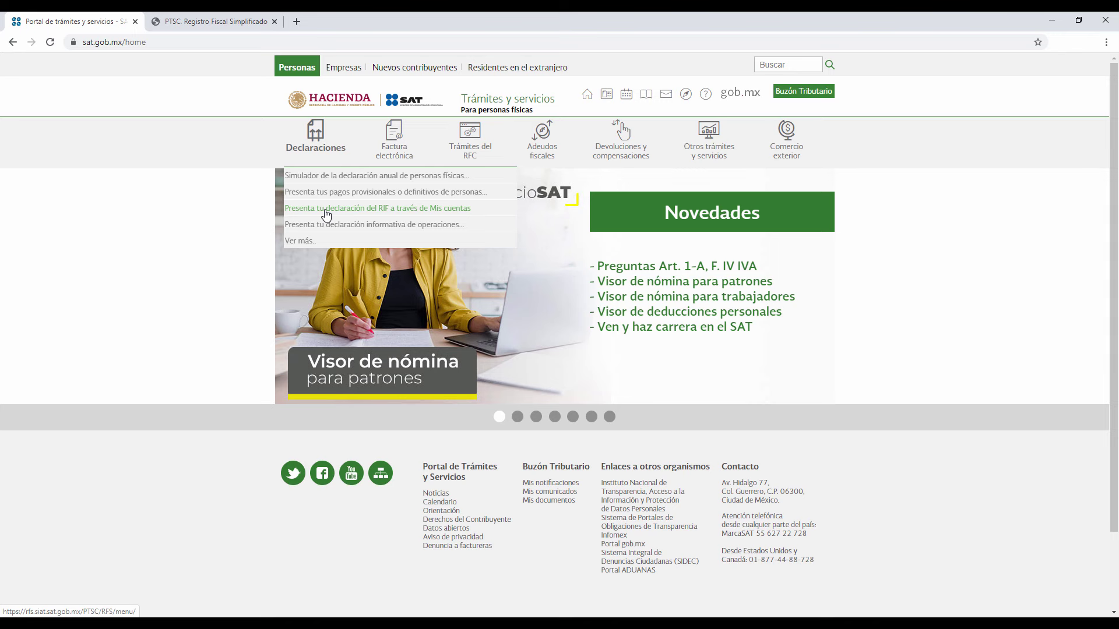
click(326, 215)
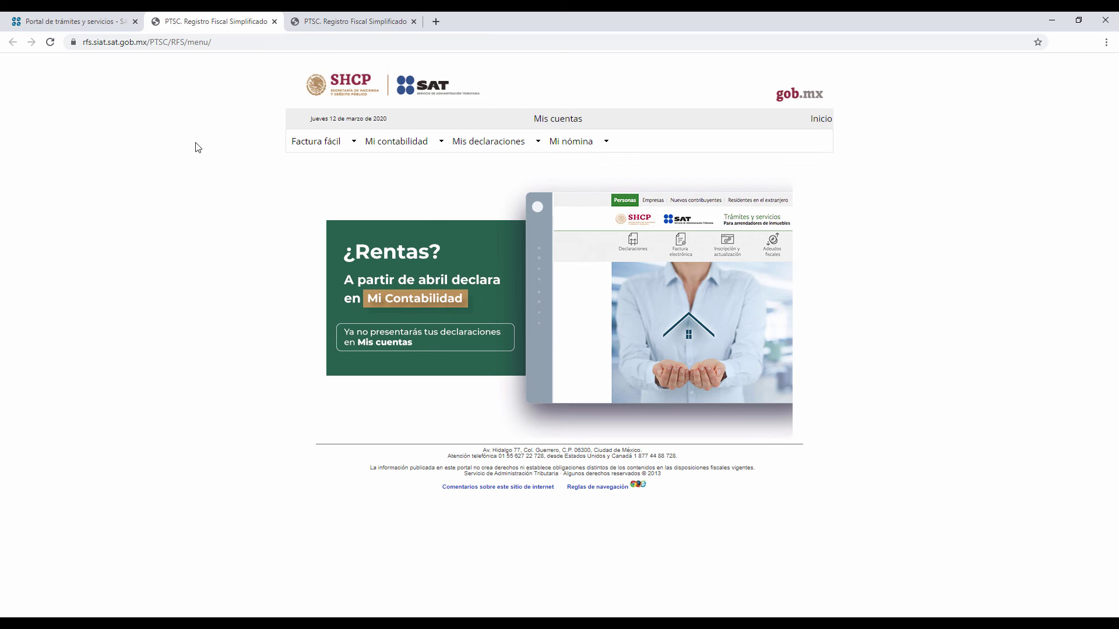
Compare the two open Mis cuentas pages and close the duplicate one.
click(358, 26)
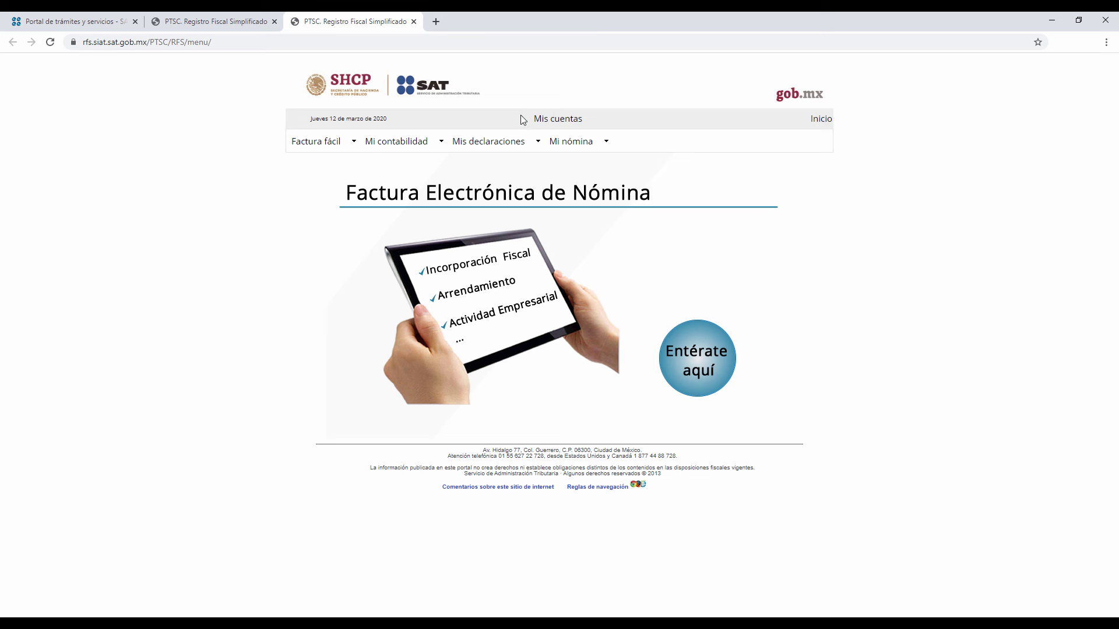
click(226, 27)
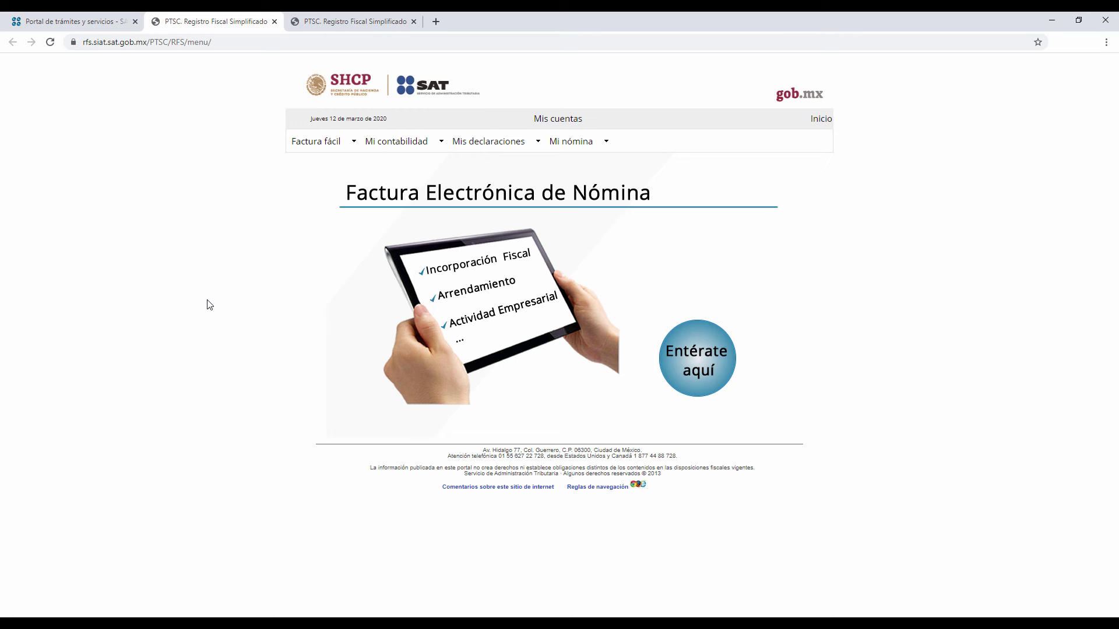
mouse_move(461, 145)
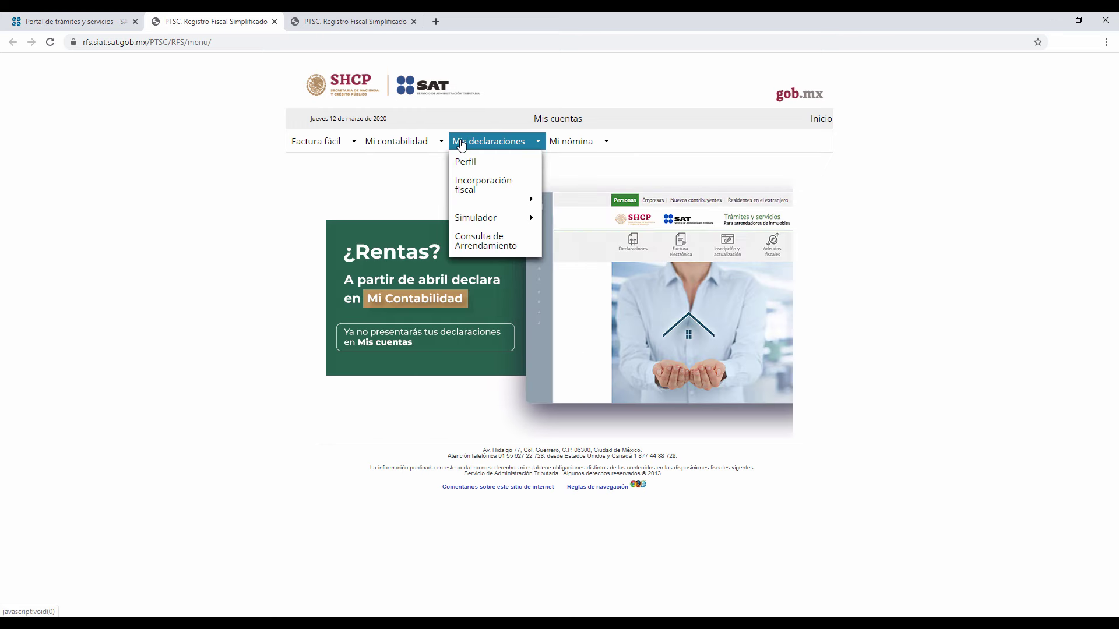
middle_click(386, 30)
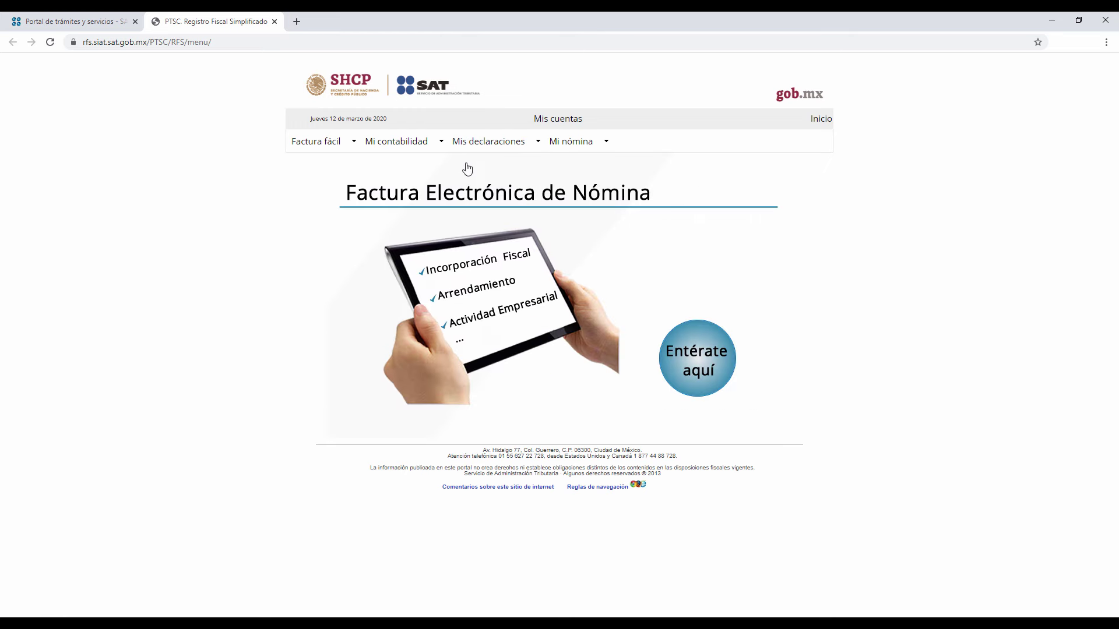
Open the Incorporación fiscal declaration under Mis declaraciones.
mouse_move(504, 147)
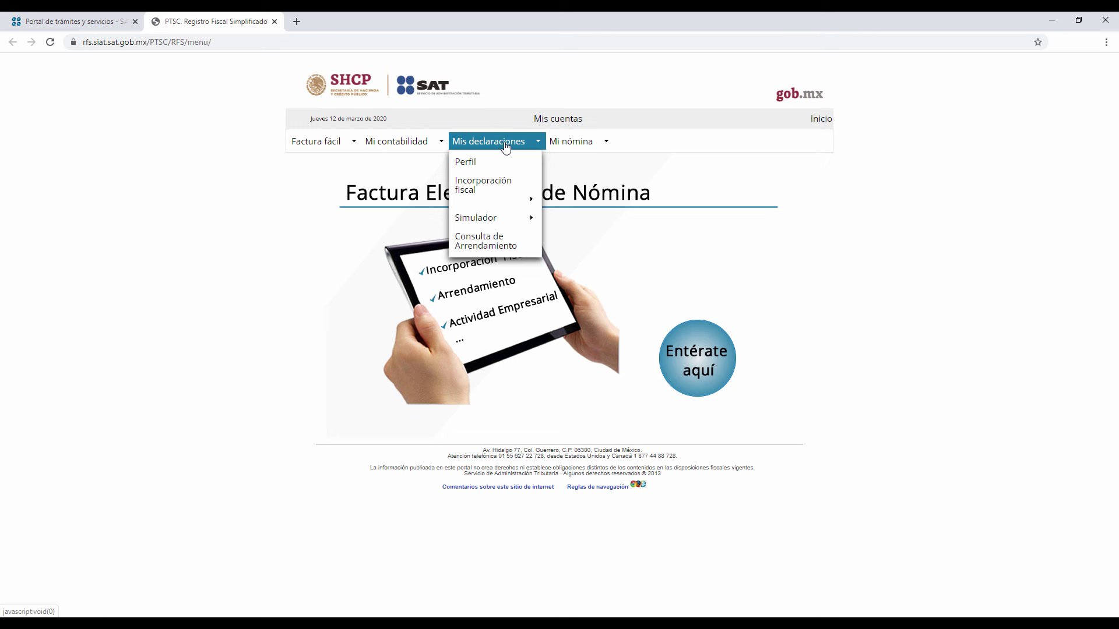
mouse_move(494, 190)
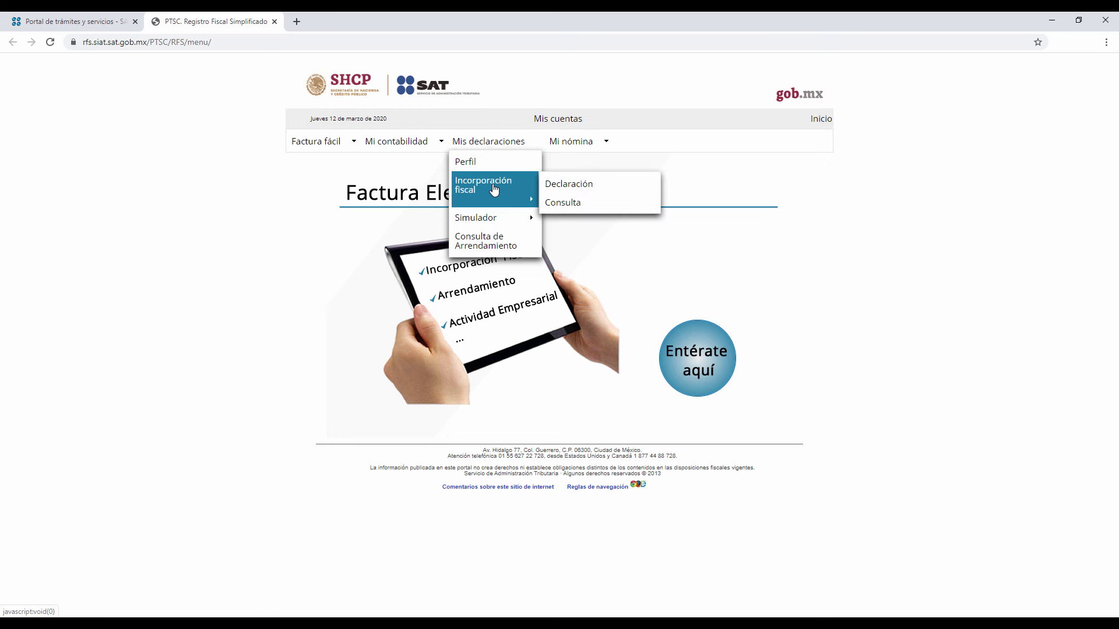
click(576, 190)
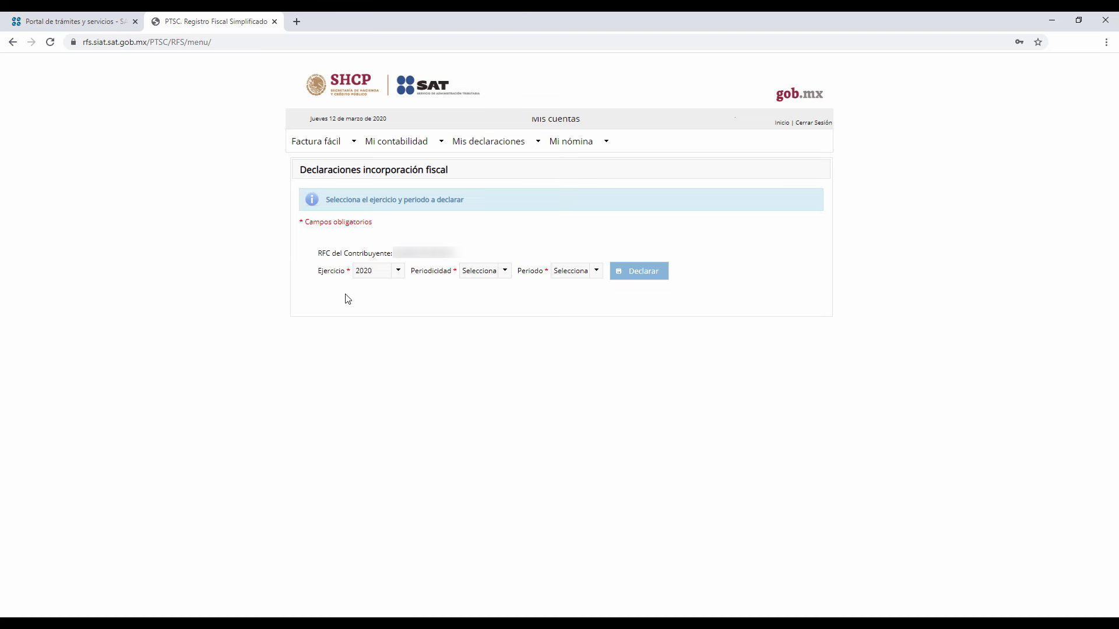
Start a declaration for ejercicio 2020 with Bimestral periodicity and the Enero - Febrero period.
click(398, 271)
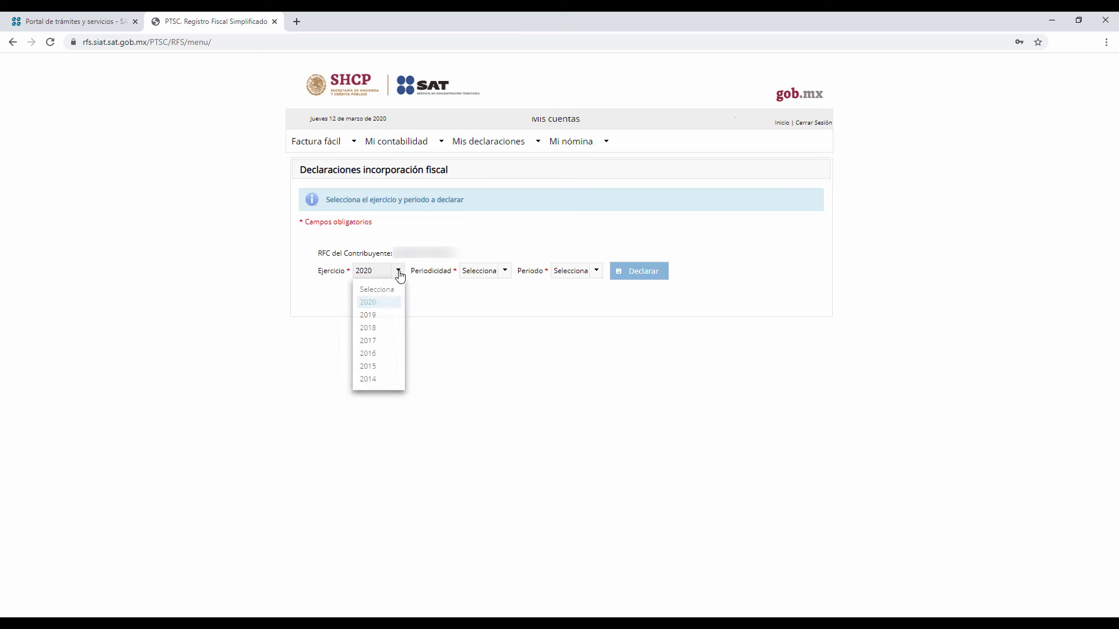
click(379, 303)
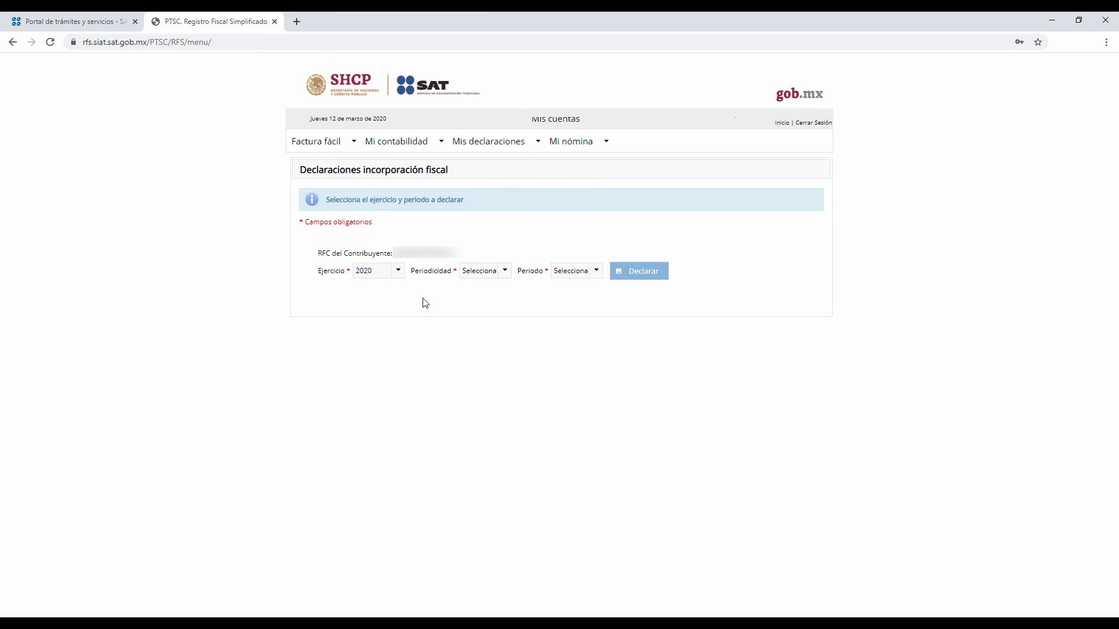
click(491, 275)
click(482, 326)
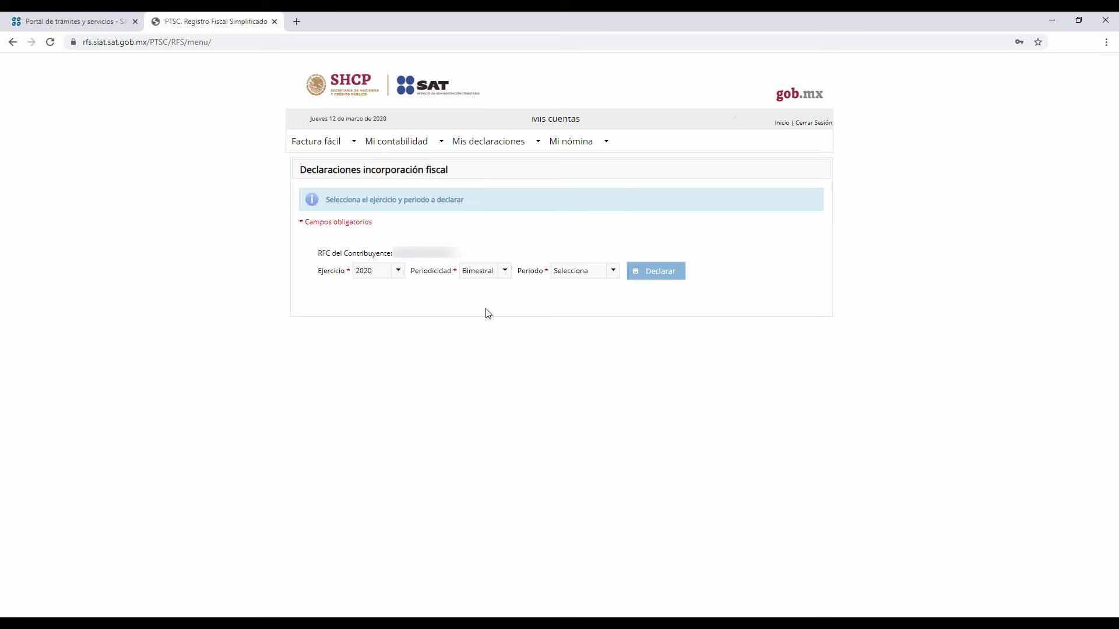
click(583, 273)
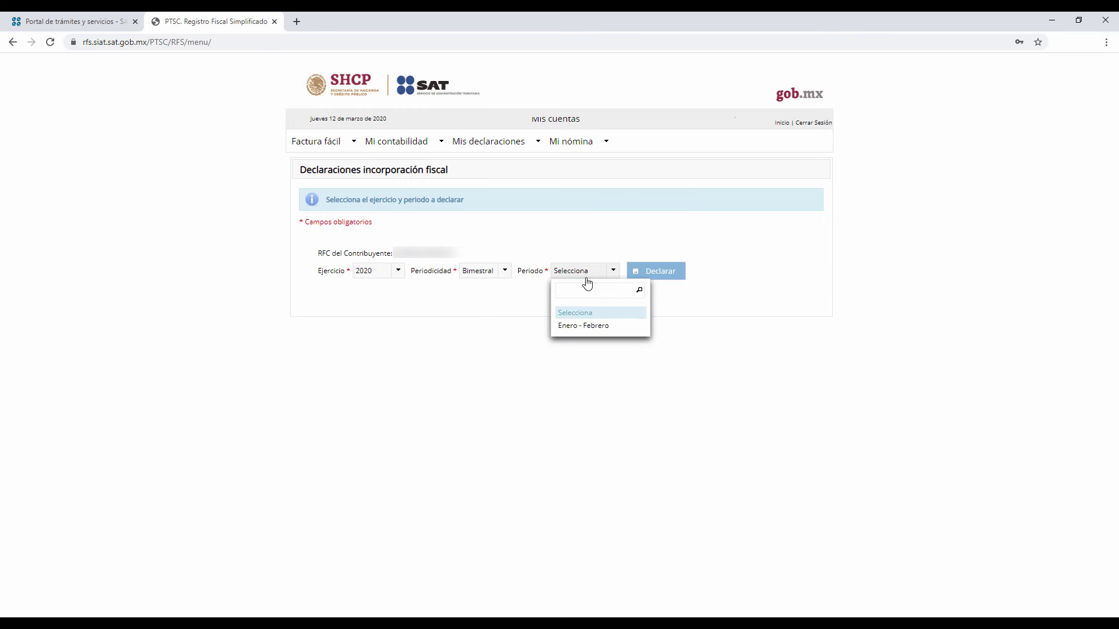
click(579, 326)
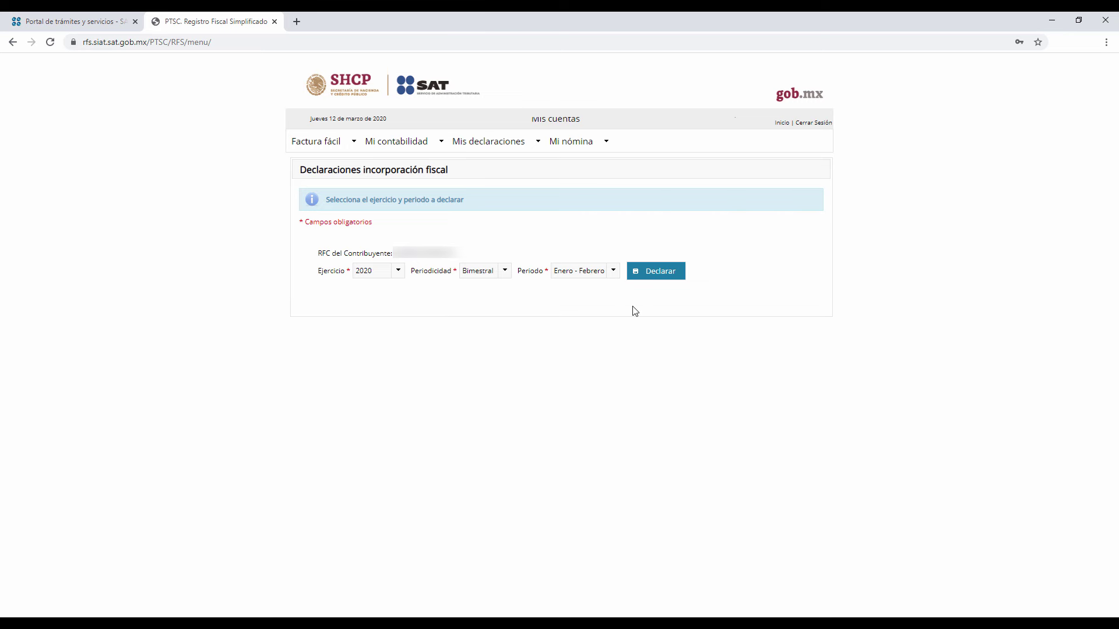
click(664, 279)
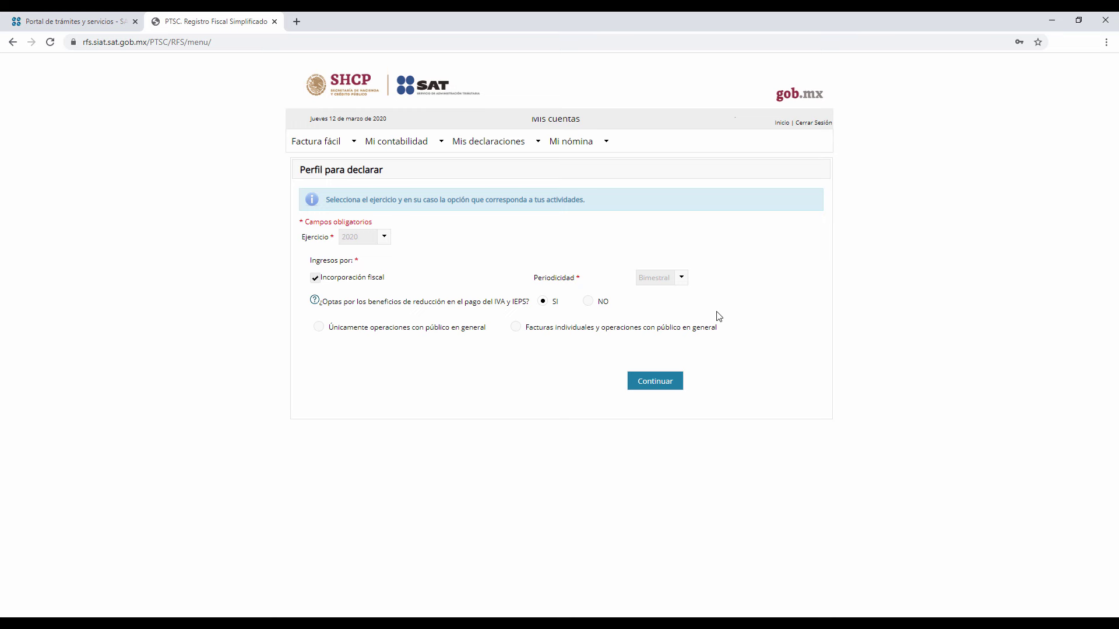
Decline the IVA and IEPS reduction benefits, choose Facturas individuales y operaciones con público en general, and continue with the profile.
click(588, 302)
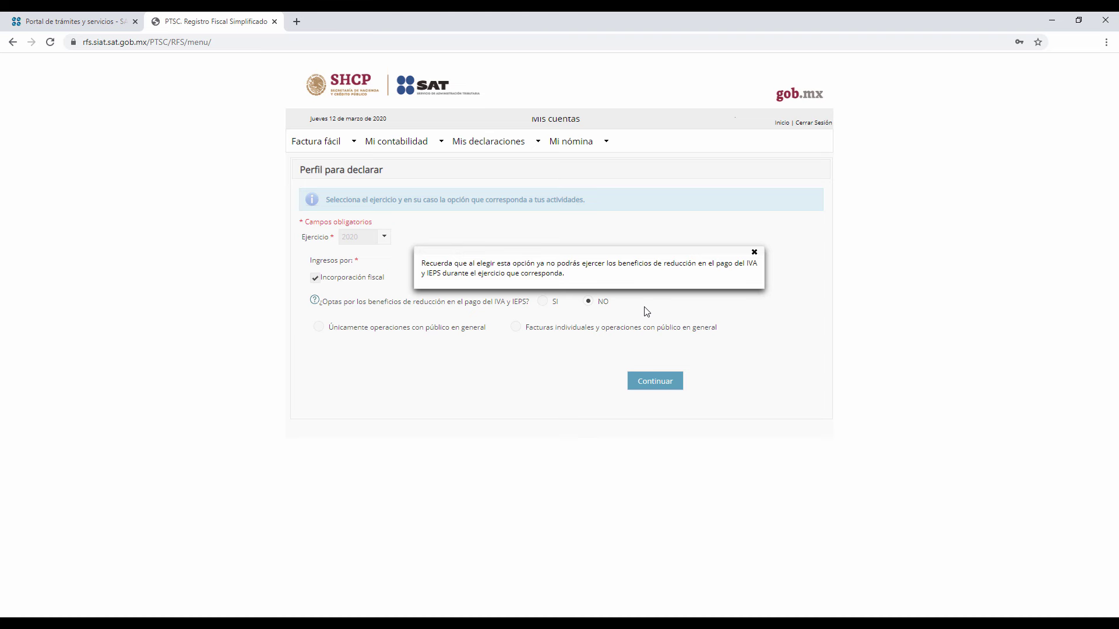
click(754, 253)
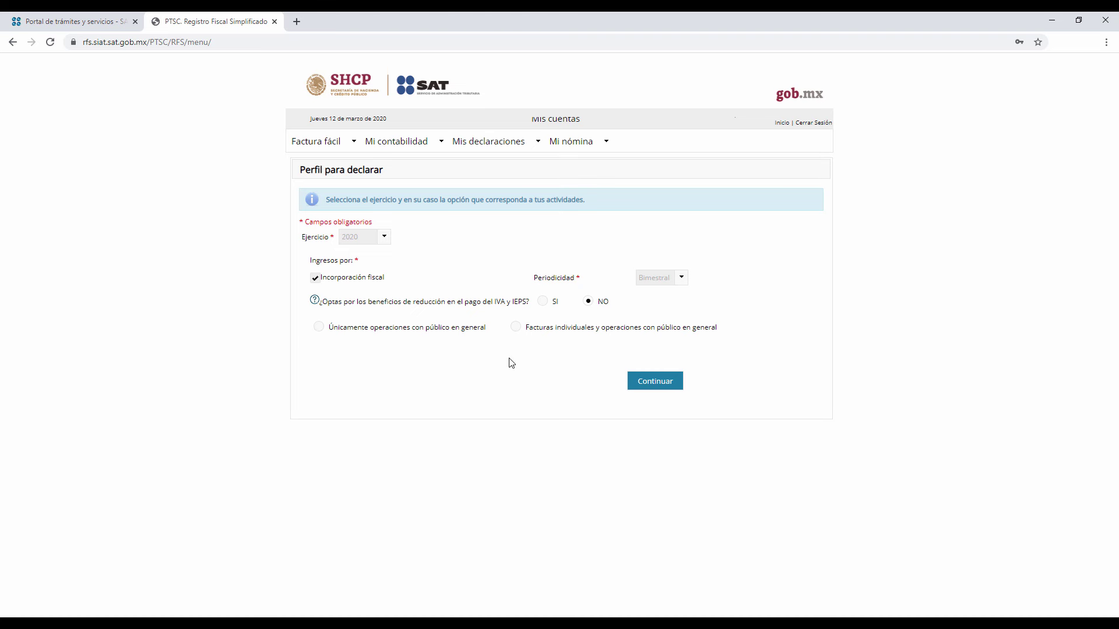
click(516, 328)
click(646, 391)
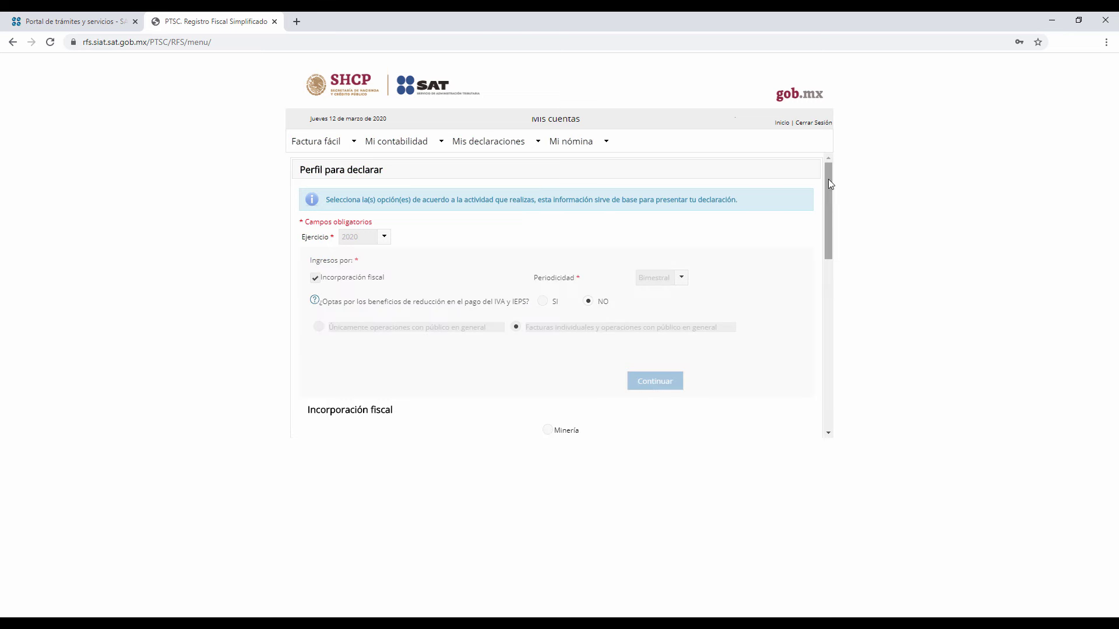
Review the Incorporación fiscal questions about income sector, alcoholic beverages, high-calorie foods, tobacco and other activities.
drag(828, 179, 822, 265)
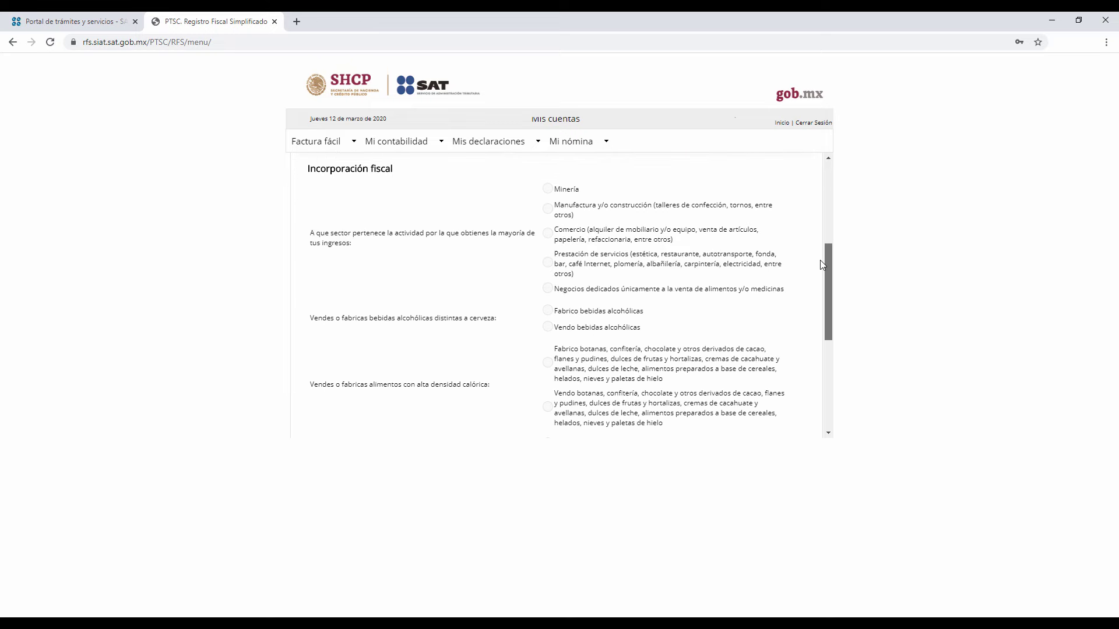
drag(822, 265, 836, 260)
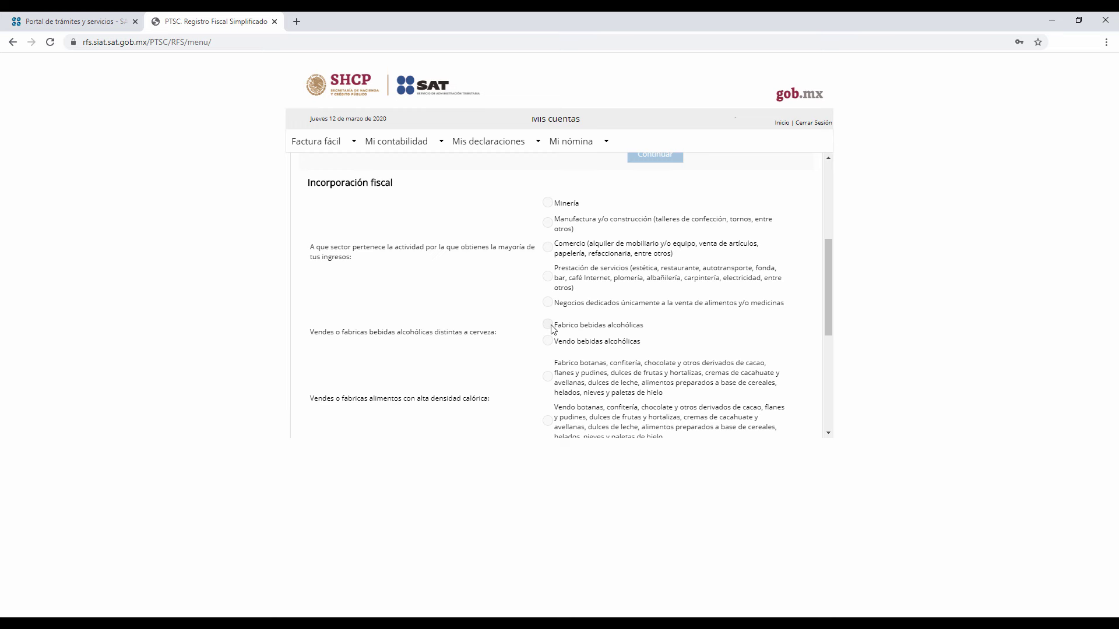
scroll(588, 330, down, 4)
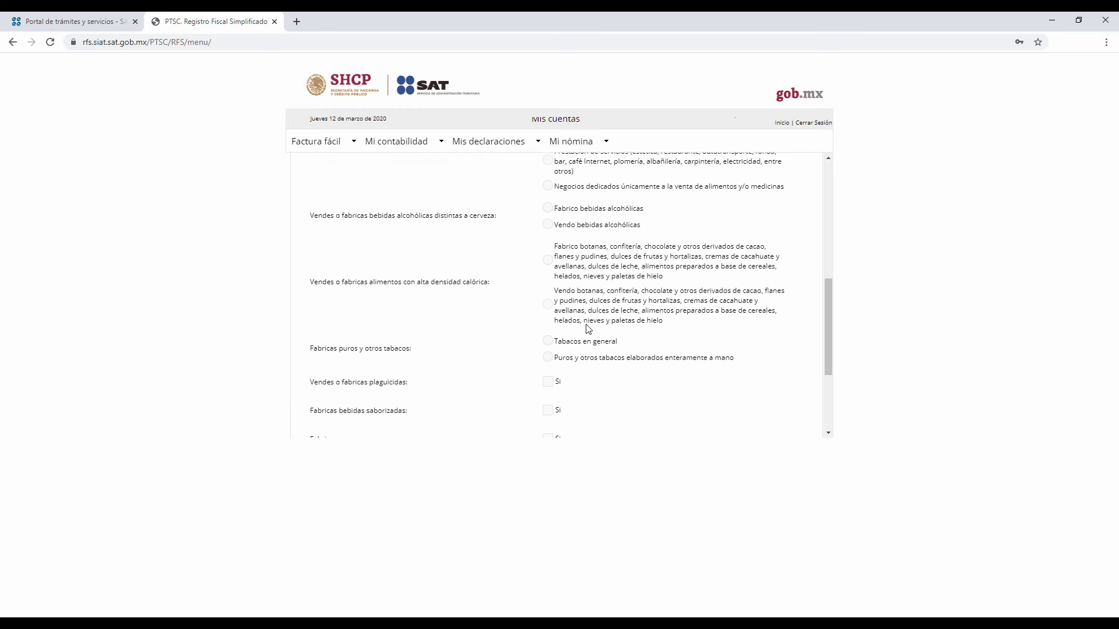
scroll(589, 329, up, 8)
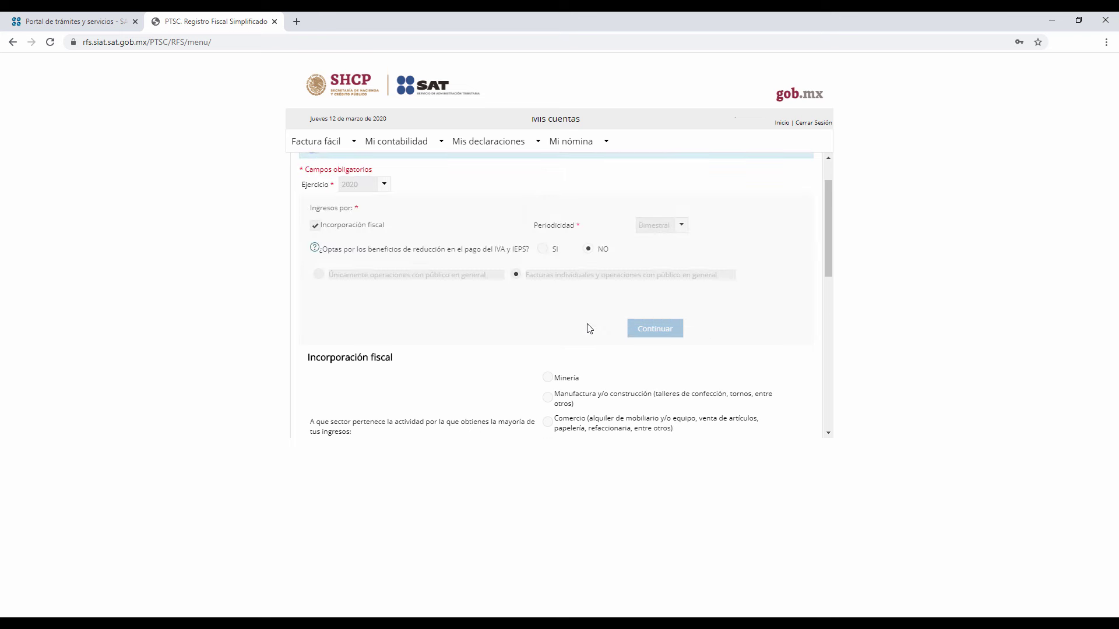
scroll(588, 329, down, 7)
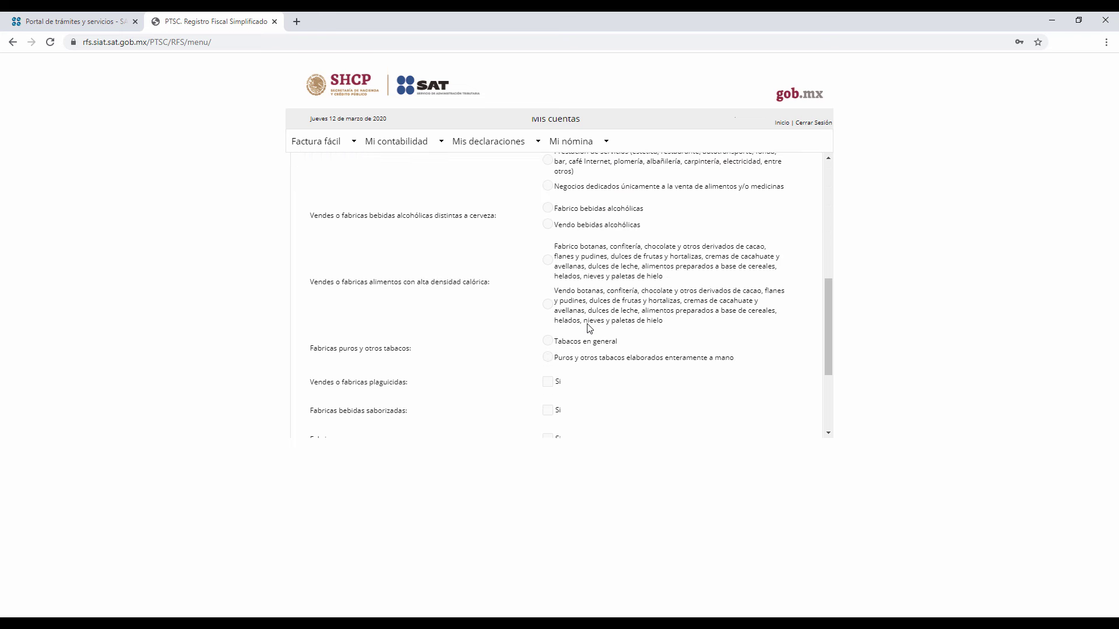
scroll(589, 330, up, 1)
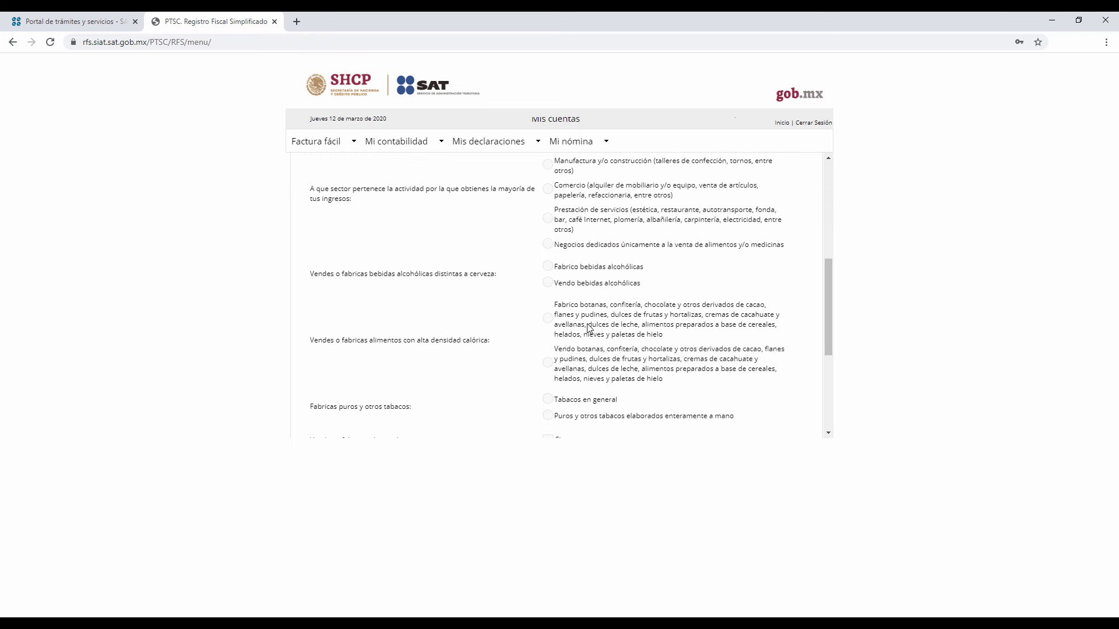
scroll(589, 328, up, 3)
scroll(587, 327, down, 3)
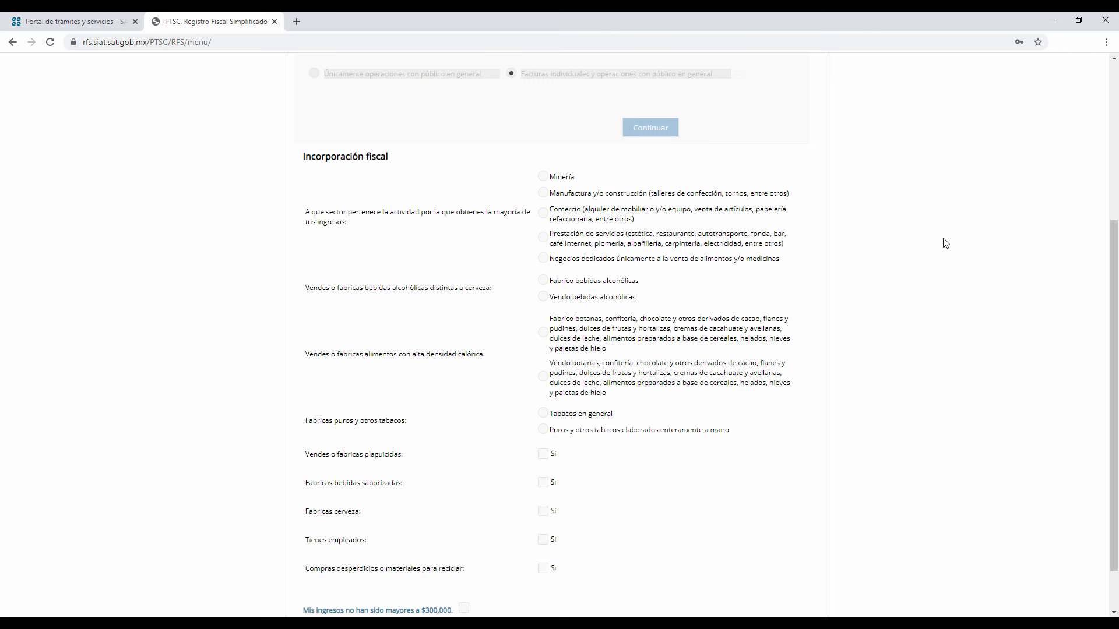
Select Prestación de servicios as the main income sector, leave Tienes empleados unchecked, and submit the profile.
click(543, 239)
scroll(910, 341, down, 1)
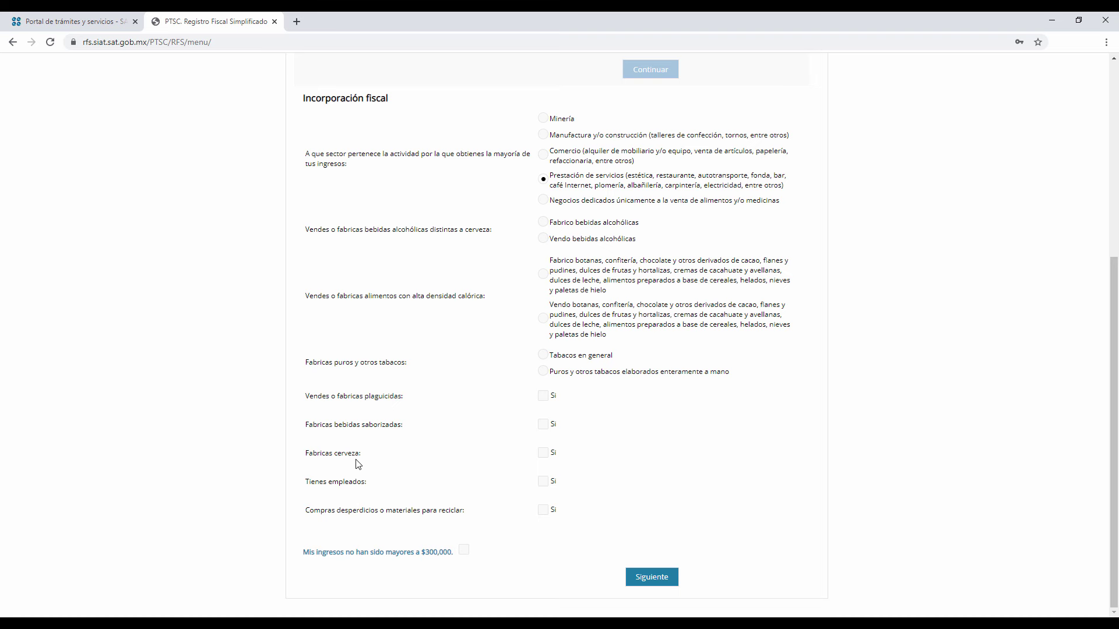
click(545, 482)
click(545, 482)
click(641, 579)
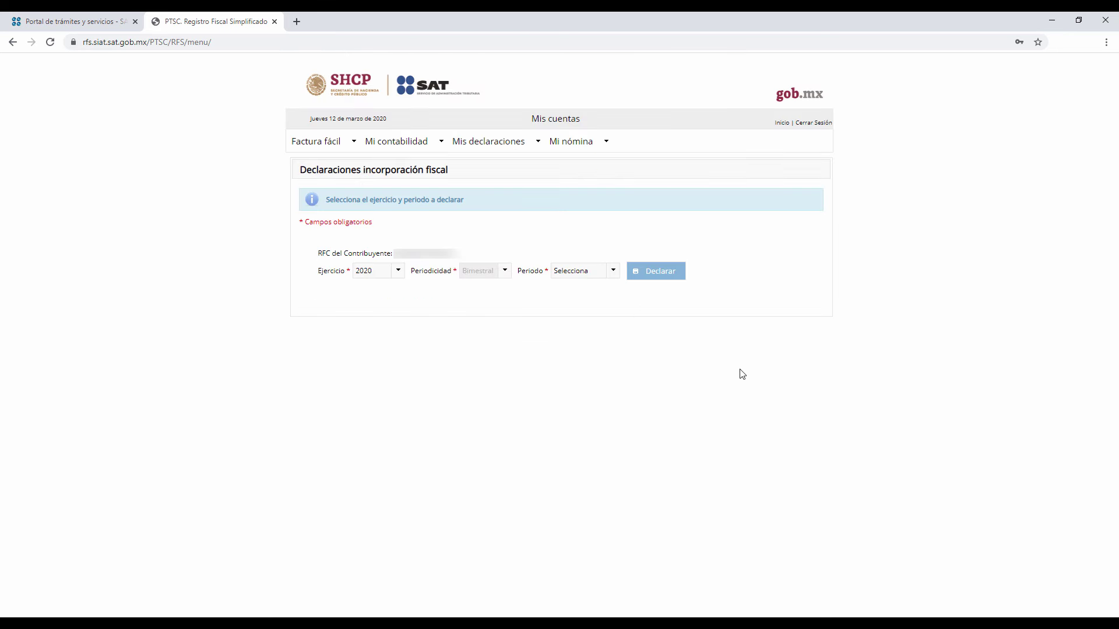
Choose ejercicio 2020 and the Enero - Febrero period again with the completed profile, and proceed to declare.
click(394, 270)
click(375, 302)
click(591, 272)
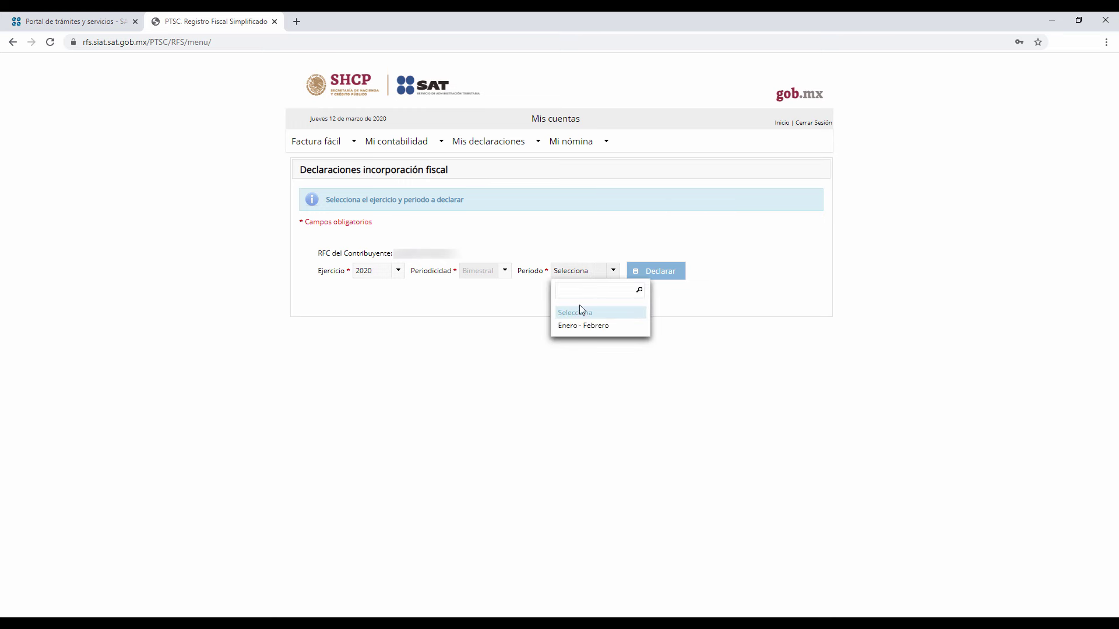
click(575, 327)
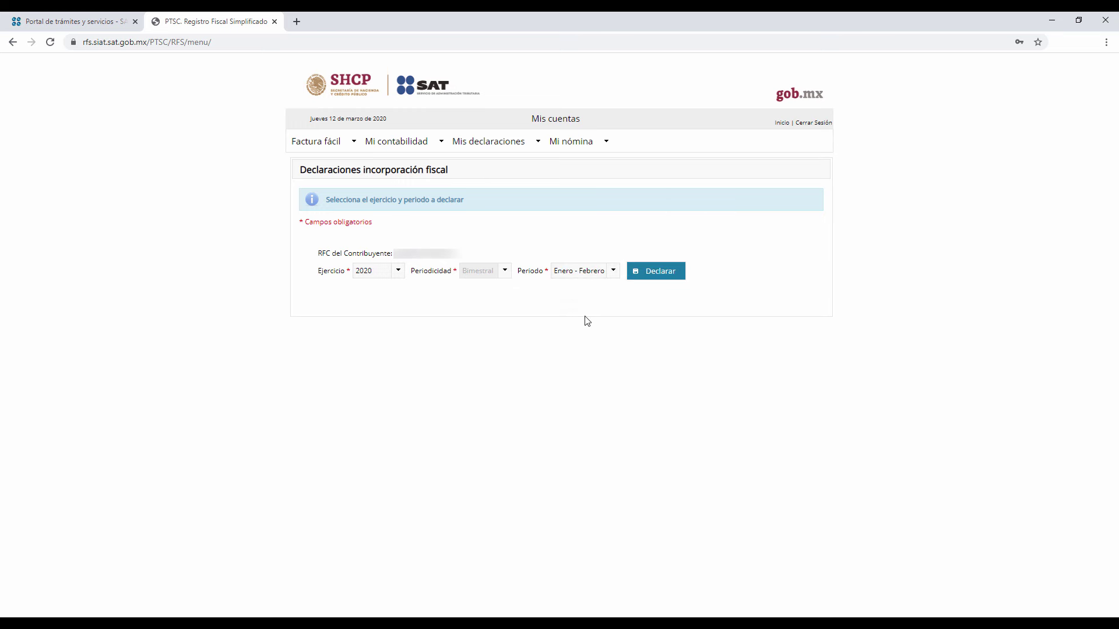
click(658, 275)
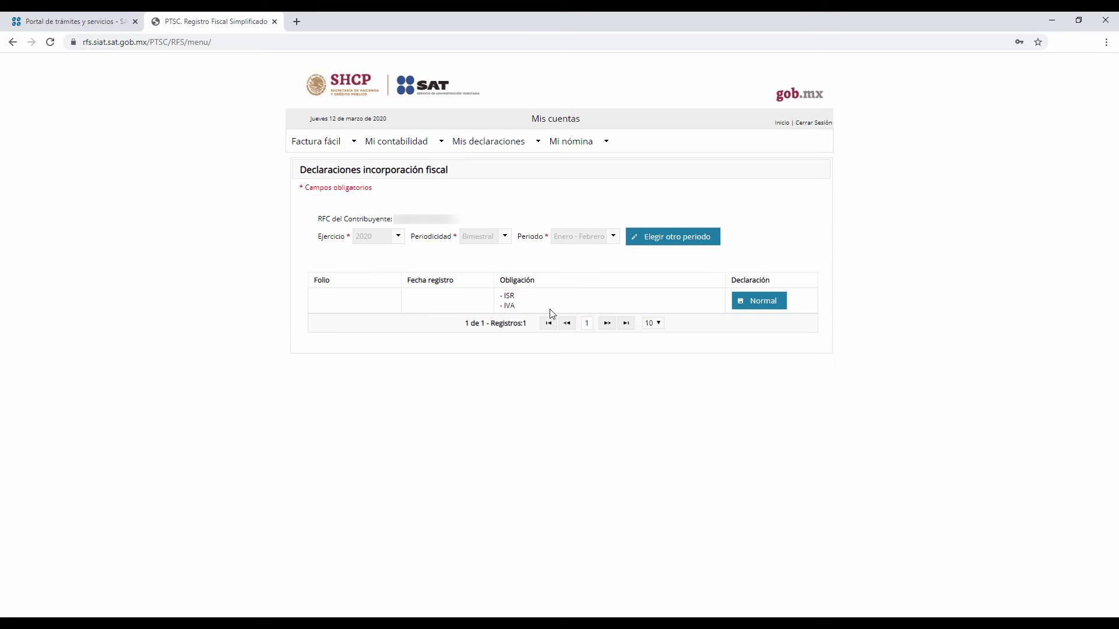
Open the Normal declaration for ISR and IVA and look over both sections of the form.
click(761, 304)
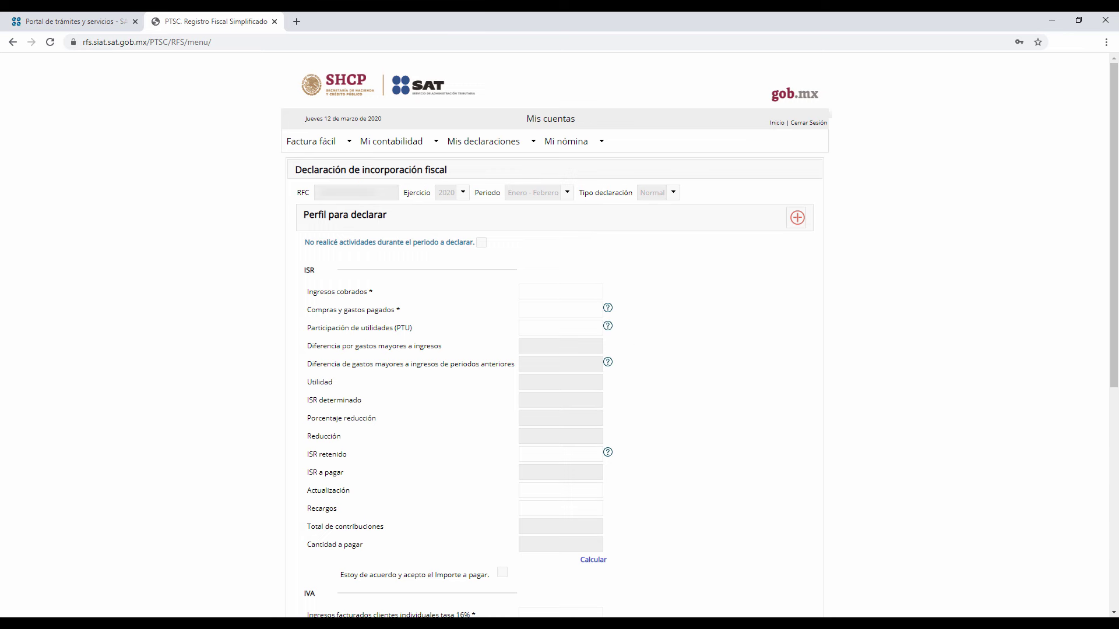
drag(1114, 119, 1114, 232)
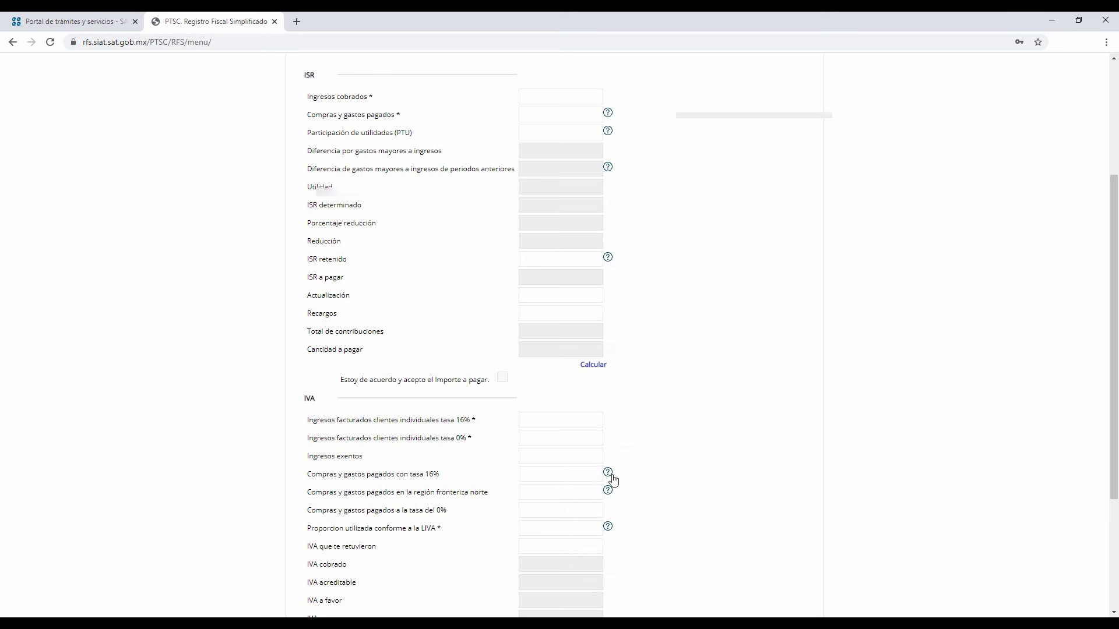
scroll(1005, 319, up, 4)
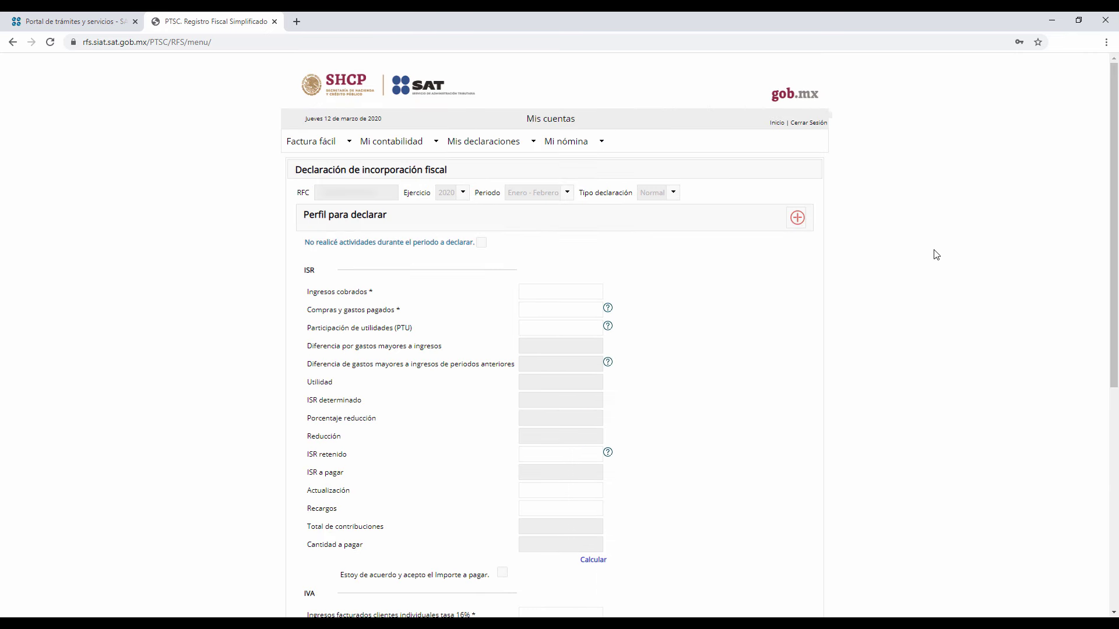
Expand the Perfil para declarar section and review its sector, product and employee answers.
click(798, 220)
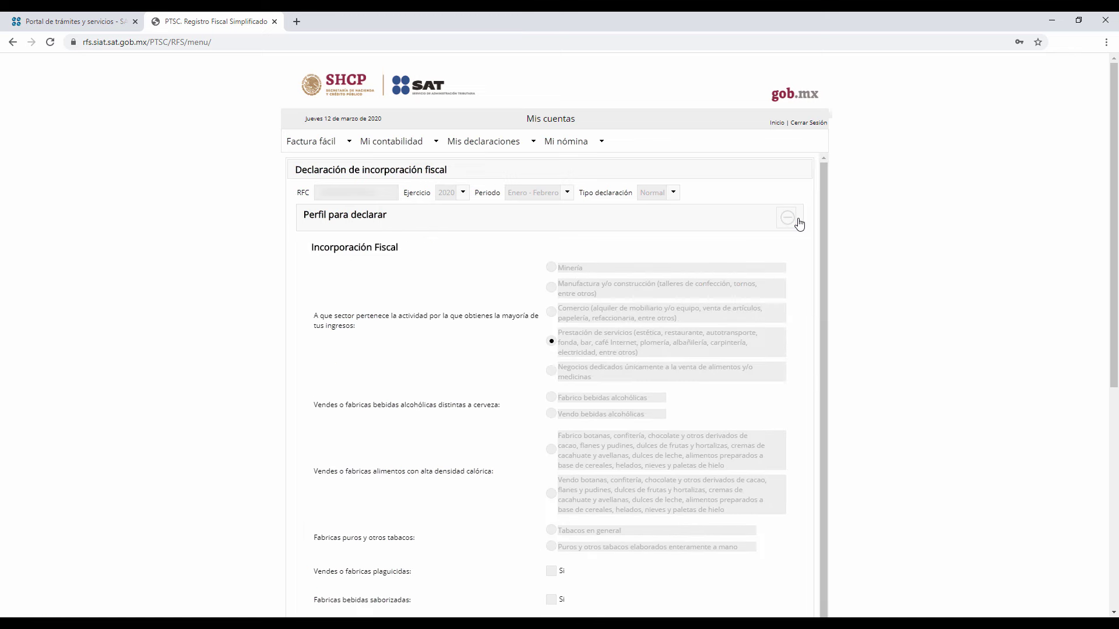
scroll(798, 220, down, 1)
scroll(840, 155, down, 2)
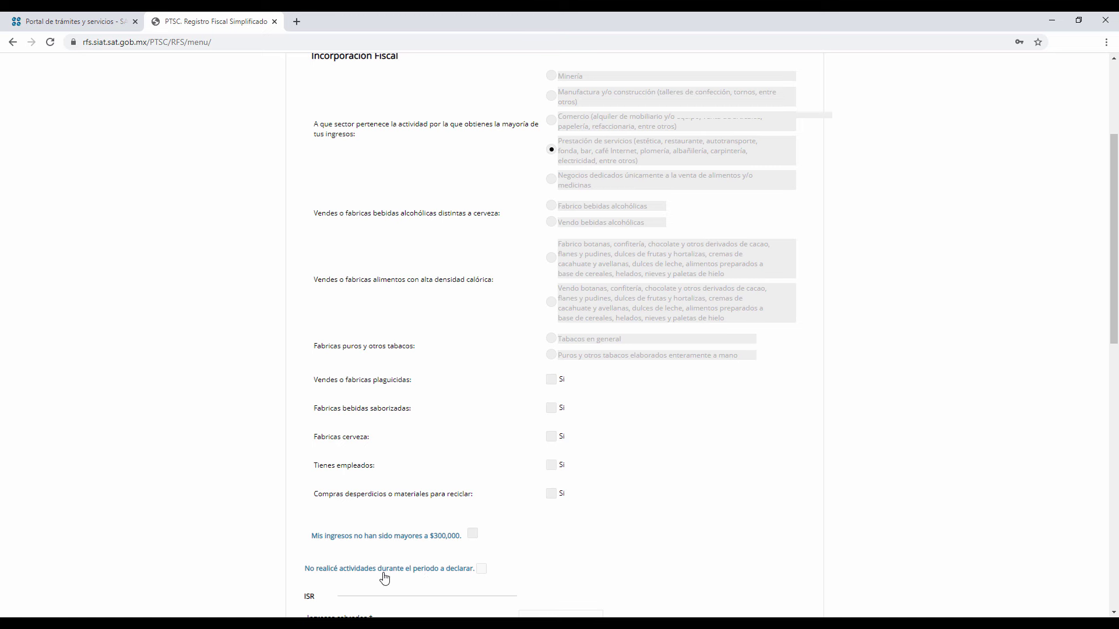
Try out the No realicé actividades durante el periodo a declarar option, check the form's fields, and clear the option again.
click(480, 571)
scroll(655, 456, down, 5)
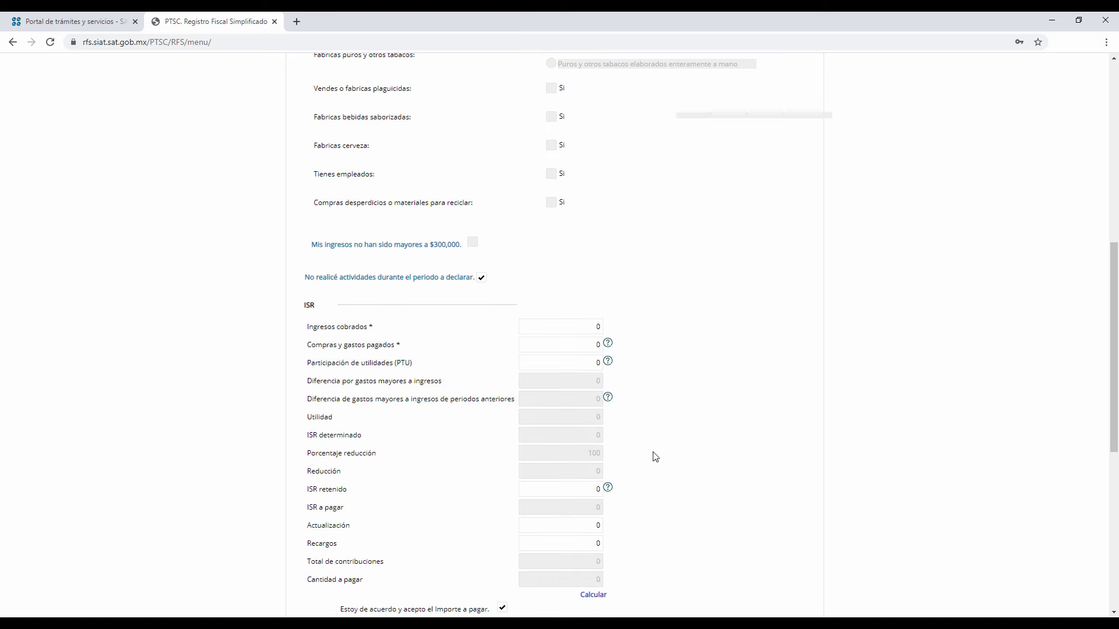
scroll(655, 457, down, 7)
scroll(655, 457, up, 10)
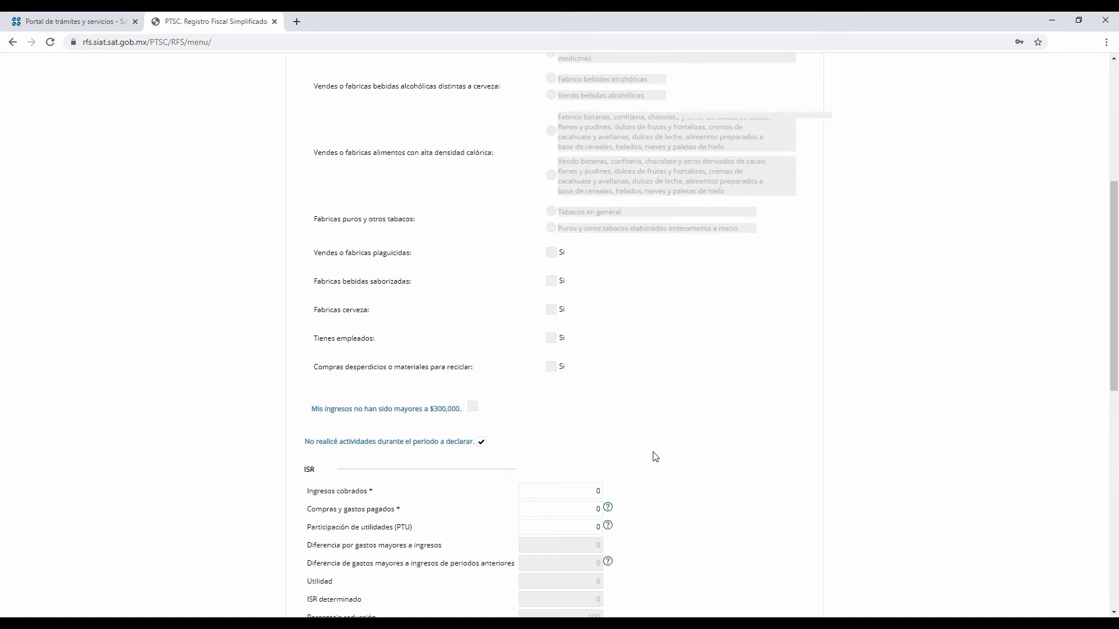
scroll(655, 457, up, 2)
click(480, 559)
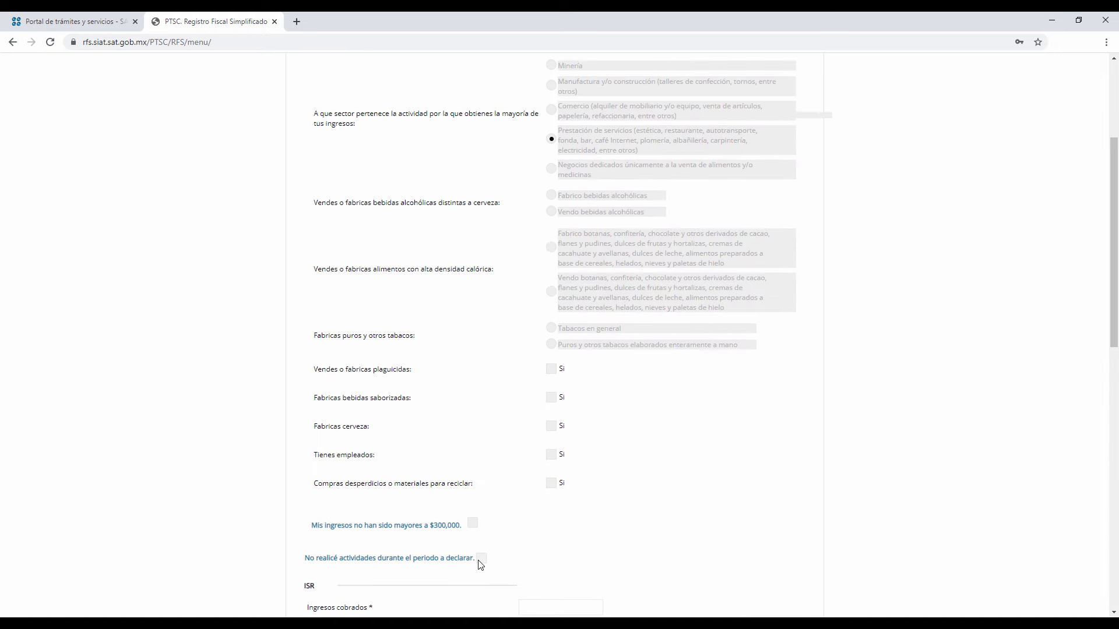
Look over the blank ISR and IVA fields and collapse the Perfil para declarar section.
scroll(643, 409, down, 6)
scroll(530, 409, down, 5)
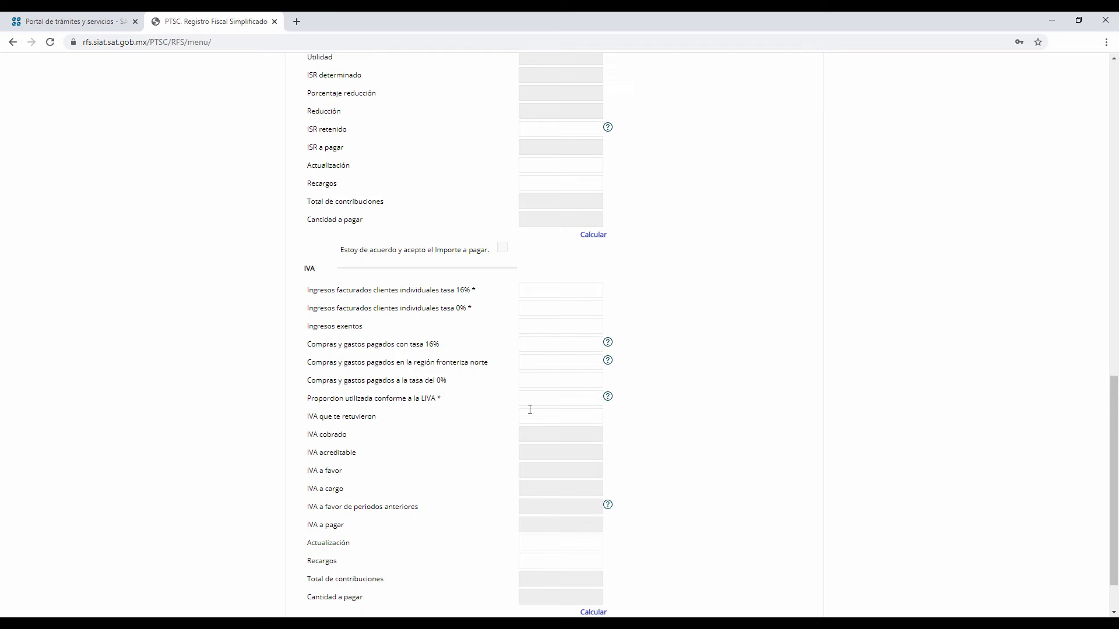
scroll(529, 410, down, 1)
scroll(529, 409, up, 12)
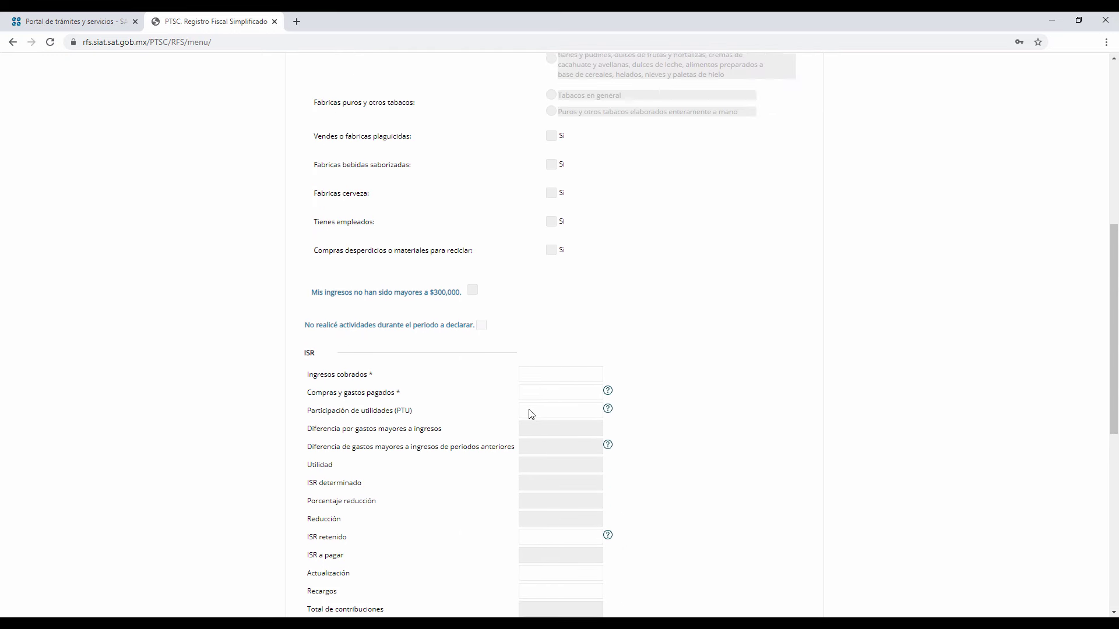
scroll(531, 414, up, 2)
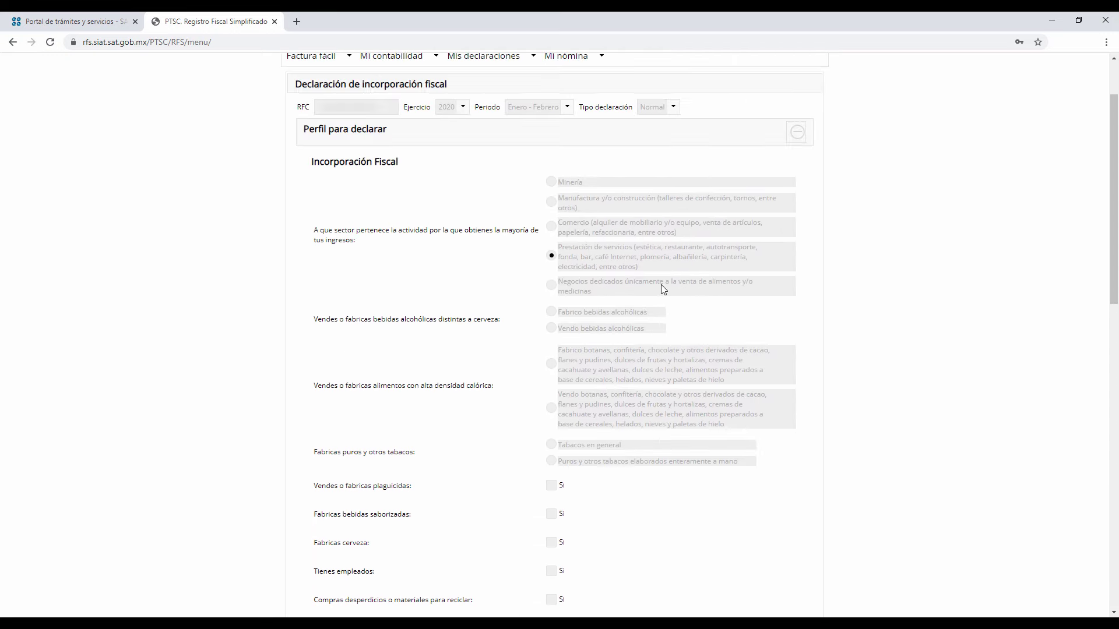
click(798, 134)
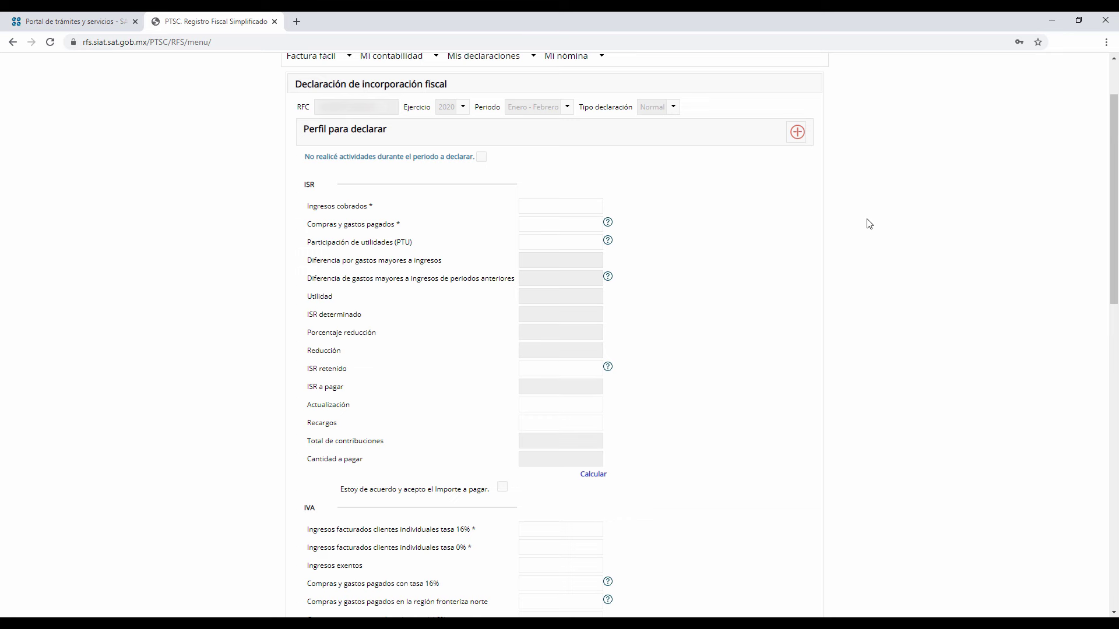
In the ISR section, enter 123,935 as Ingresos cobrados and 0 for Compras y gastos pagados, PTU and ISR retenido.
scroll(869, 224, down, 2)
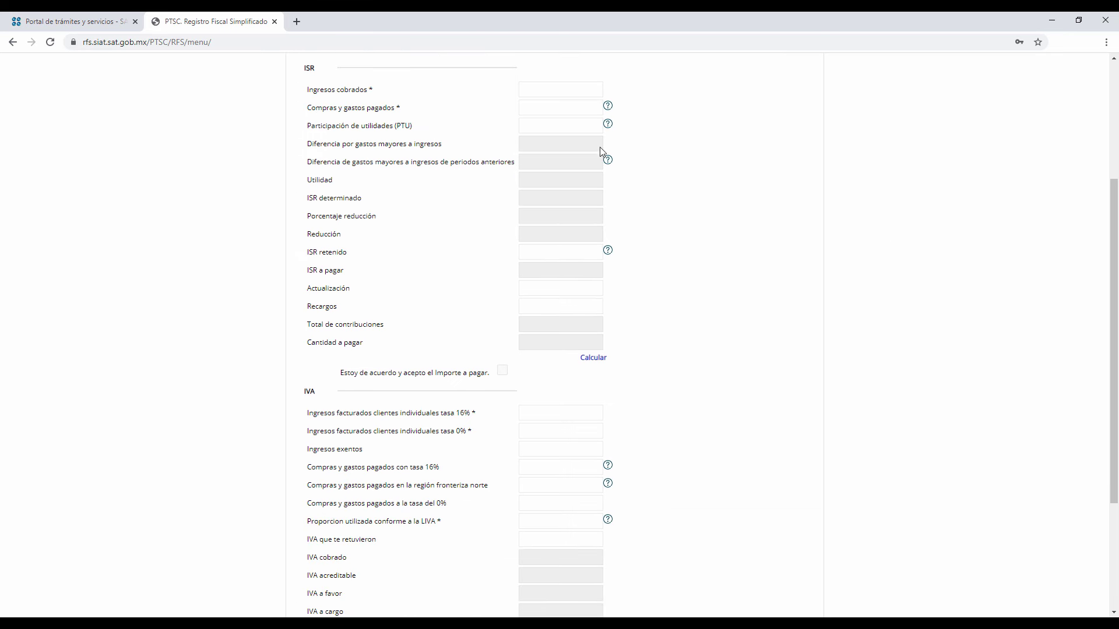
click(548, 82)
click(551, 122)
click(563, 91)
text(123935)
click(575, 107)
text(0)
key(Tab)
key(Tab)
text(0)
key(Tab)
key(Tab)
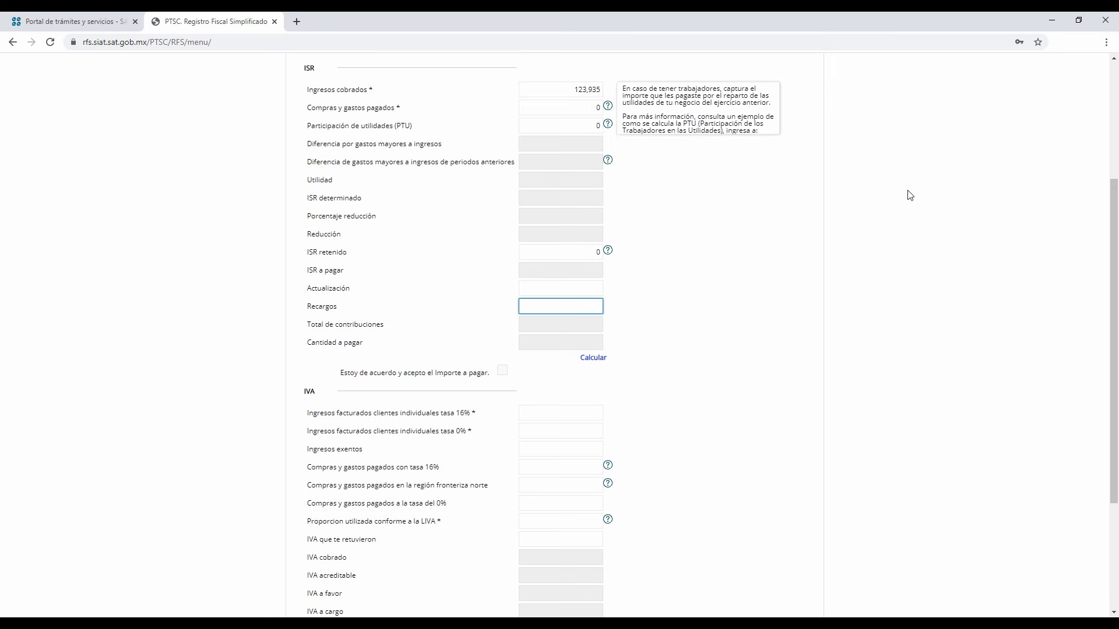
Calculate the ISR and accept its importe a pagar.
click(903, 222)
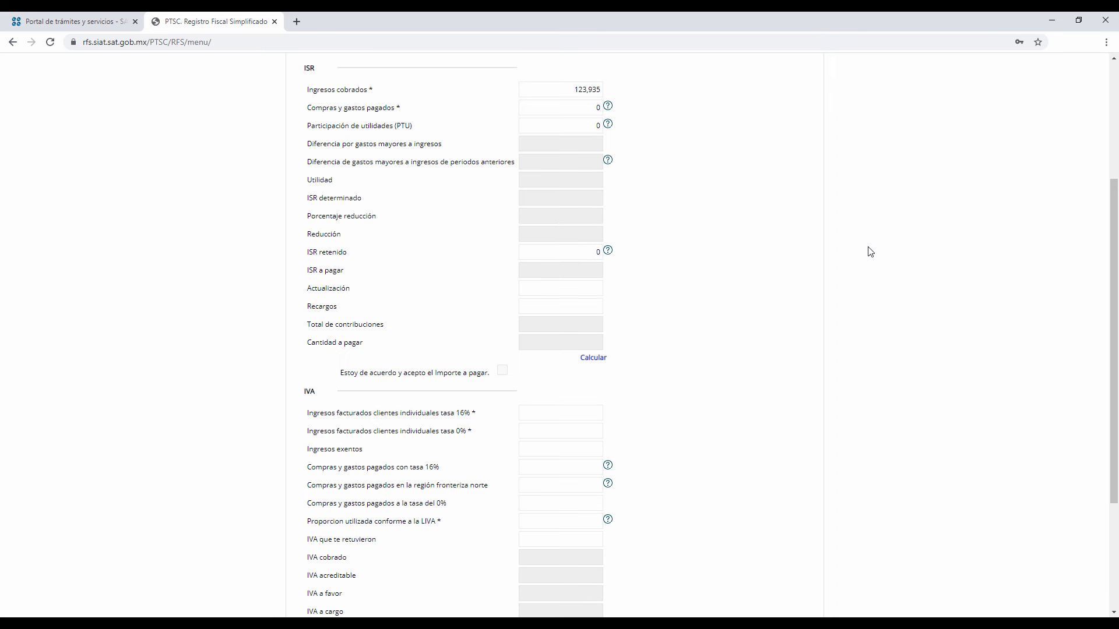
click(592, 360)
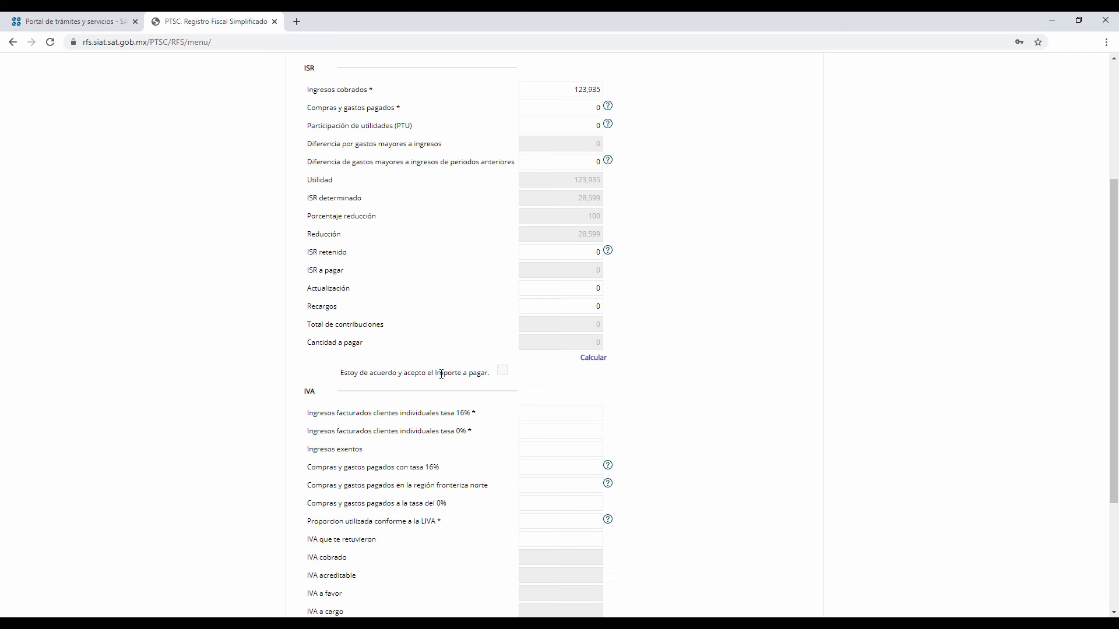
click(504, 374)
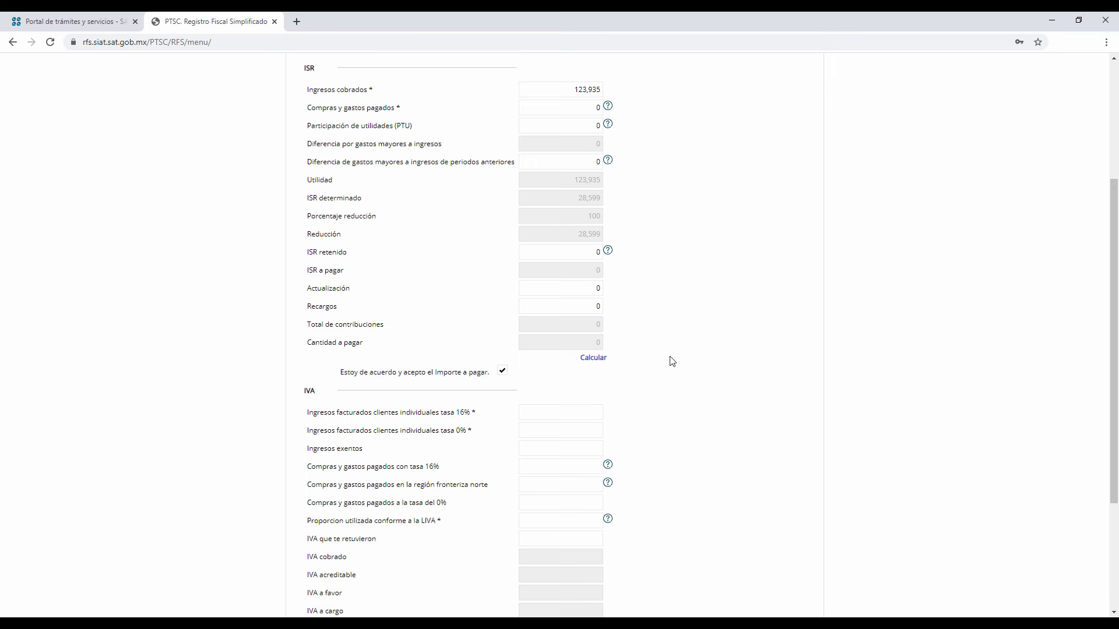
In the IVA section, enter individual-client invoiced income of 0 at tasa 16% and 123,935 at tasa 0%, and compare it with the ISR income.
scroll(672, 361, down, 3)
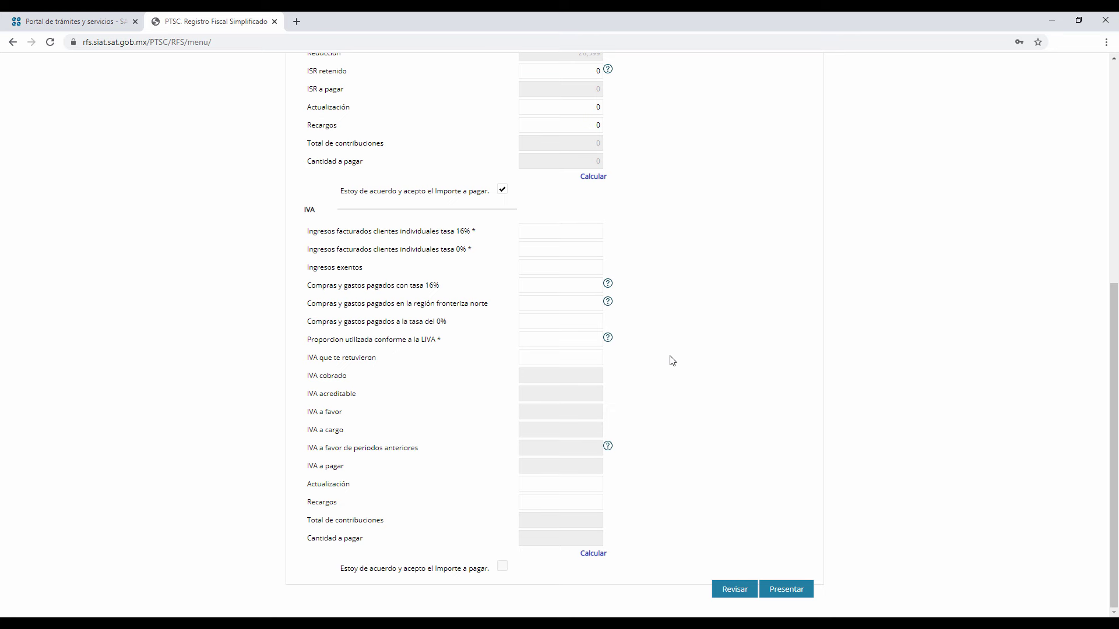
double_click(309, 210)
click(717, 224)
click(557, 236)
text(0)
key(Tab)
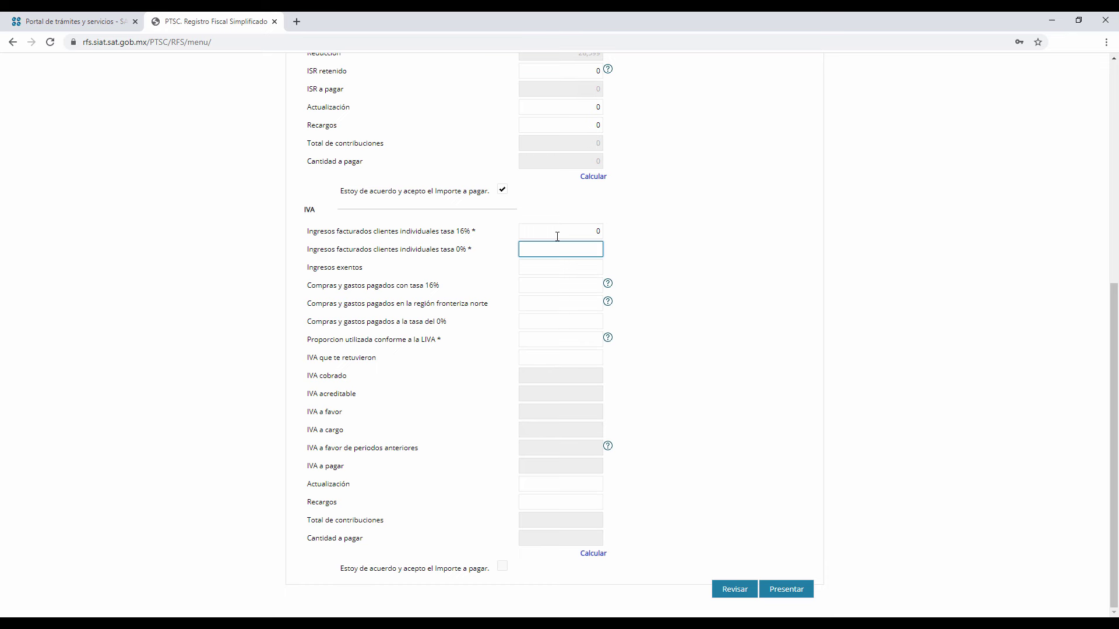
text(123935)
click(670, 232)
scroll(671, 231, up, 2)
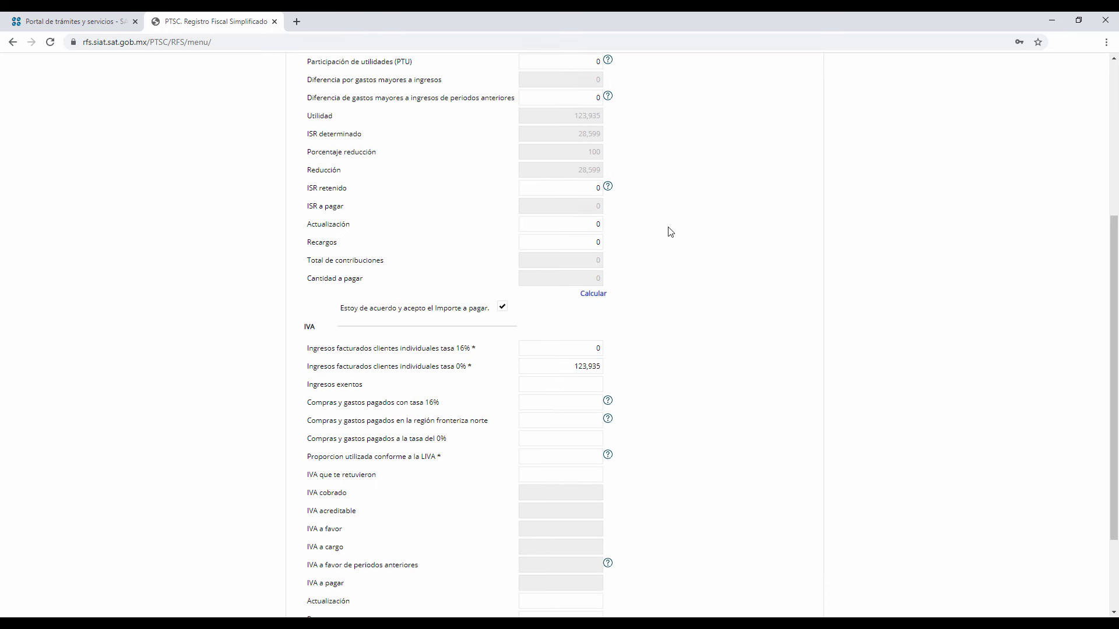
scroll(671, 232, up, 1)
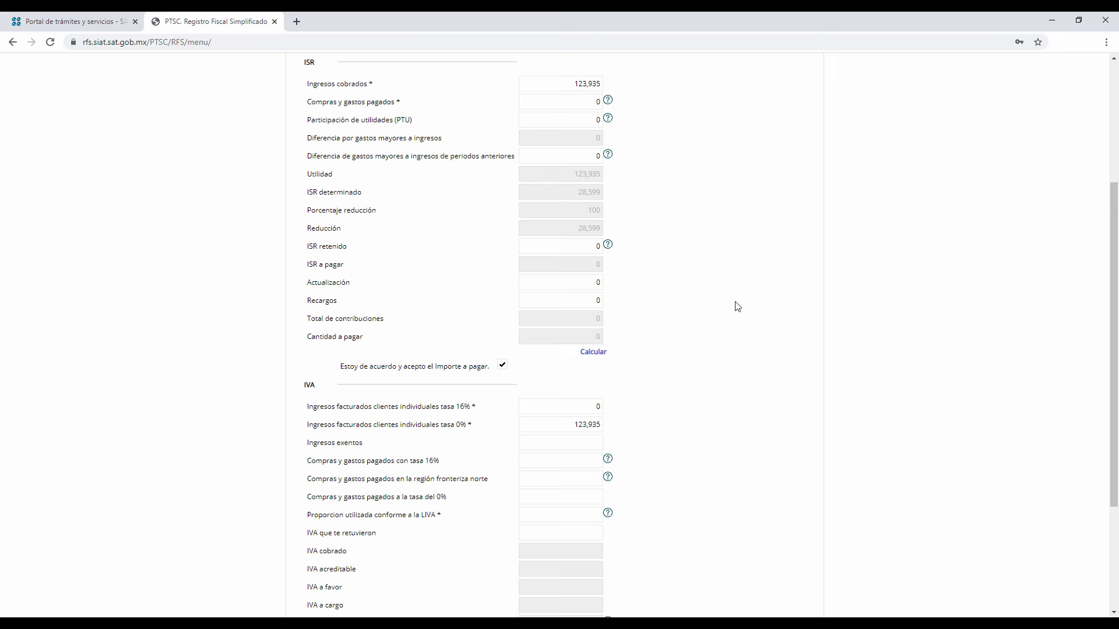
scroll(738, 340, down, 3)
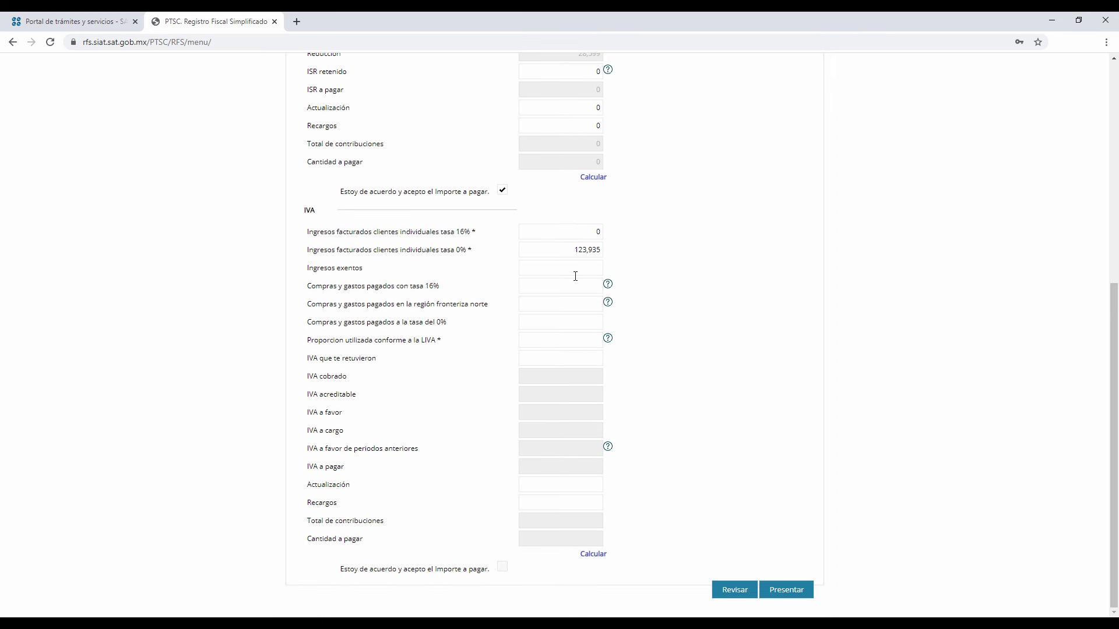
Enter 0 for Ingresos exentos and for purchases and expenses at tasa 16%, in the región fronteriza norte and at tasa 0%.
click(557, 268)
text(0)
key(Tab)
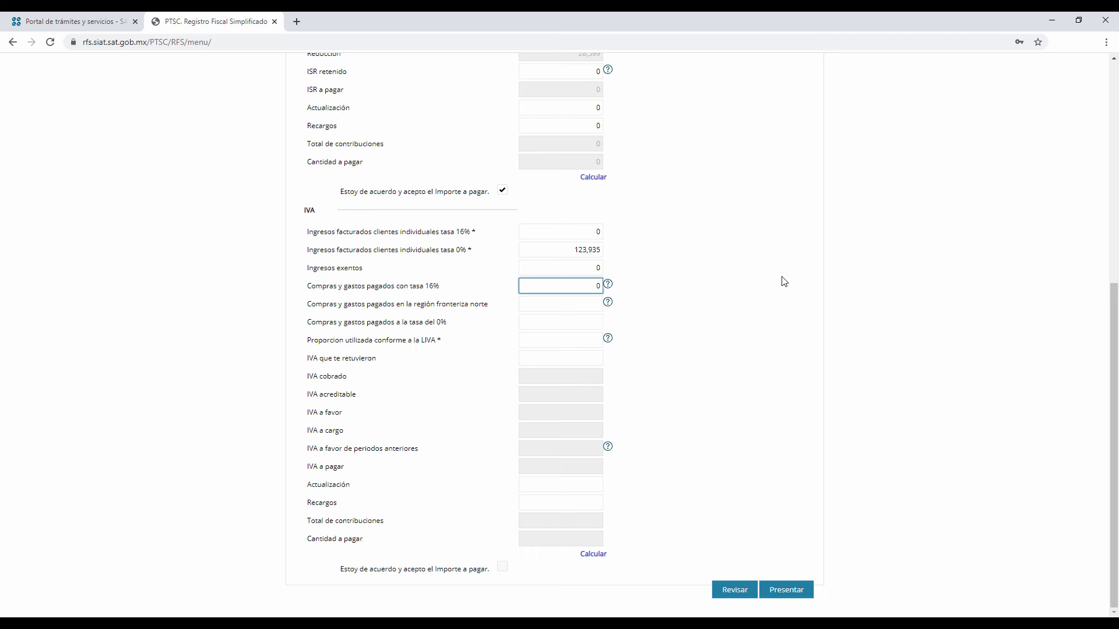
key(Tab)
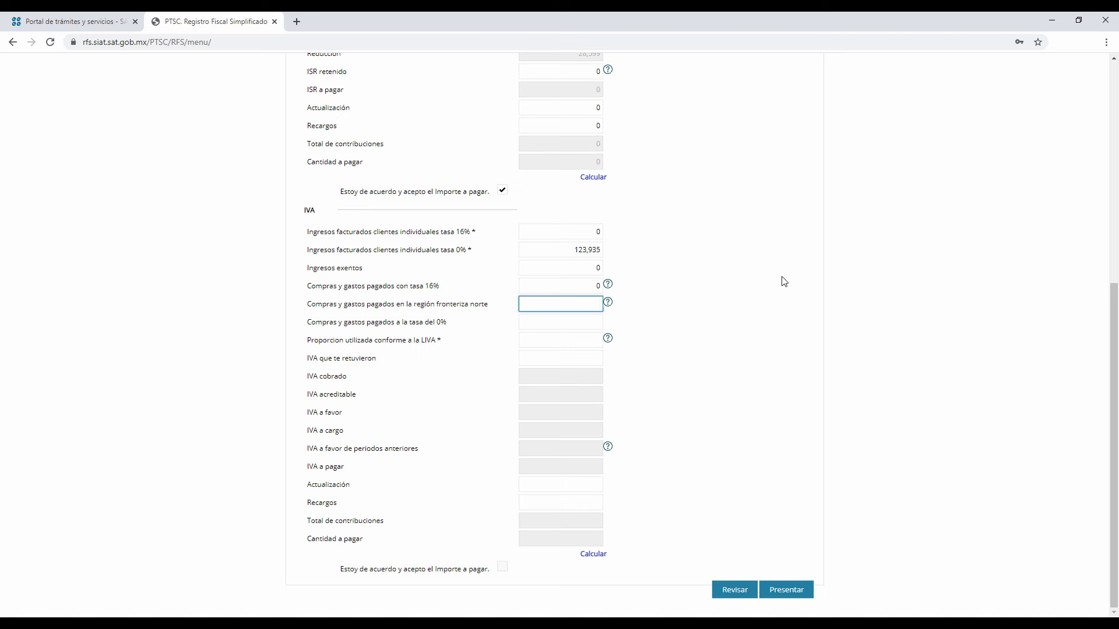
key(Tab)
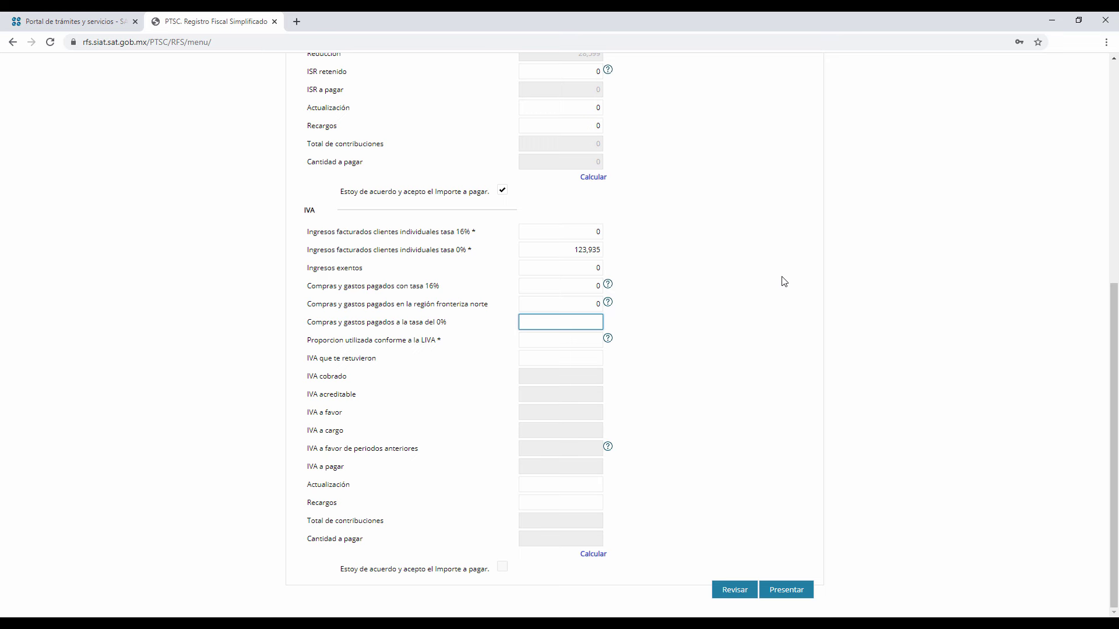
text(0)
key(Tab)
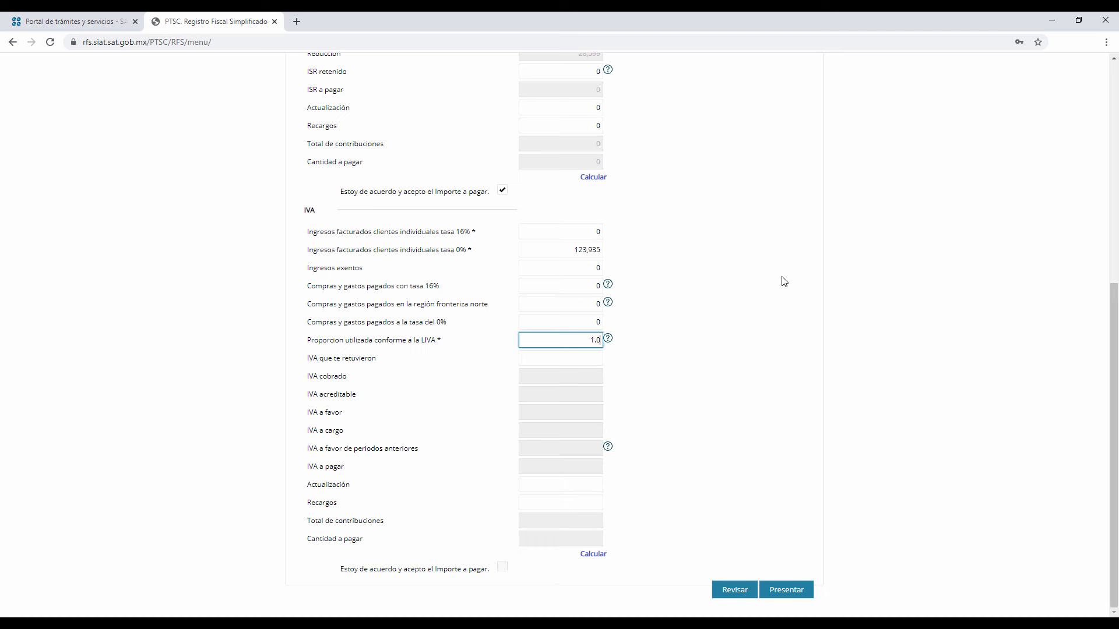
Set the Proporcion utilizada conforme a la LIVA to 1.0 and IVA que te retuvieron to 0.
key(Tab)
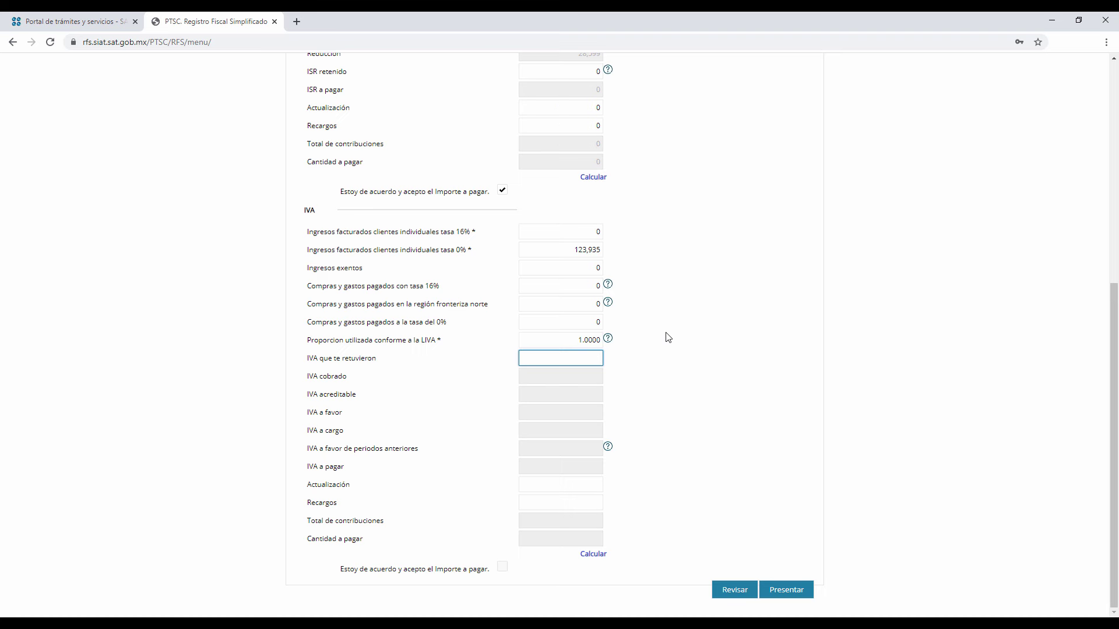
click(568, 345)
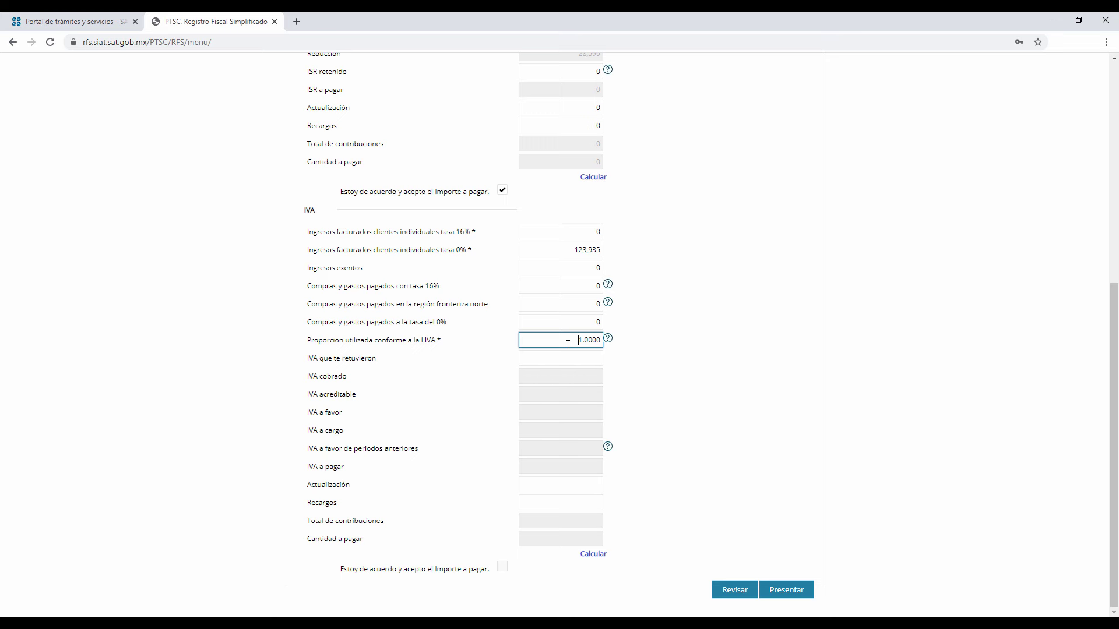
click(662, 343)
click(574, 355)
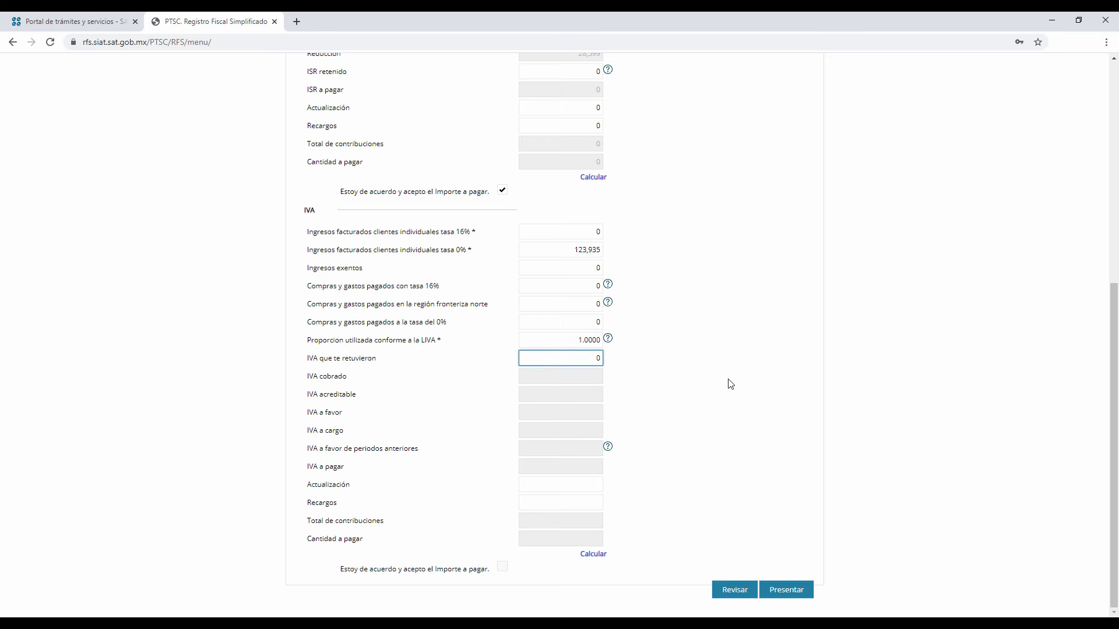
key(Tab)
Calculate the IVA and accept its importe a pagar.
click(730, 384)
click(594, 554)
click(502, 569)
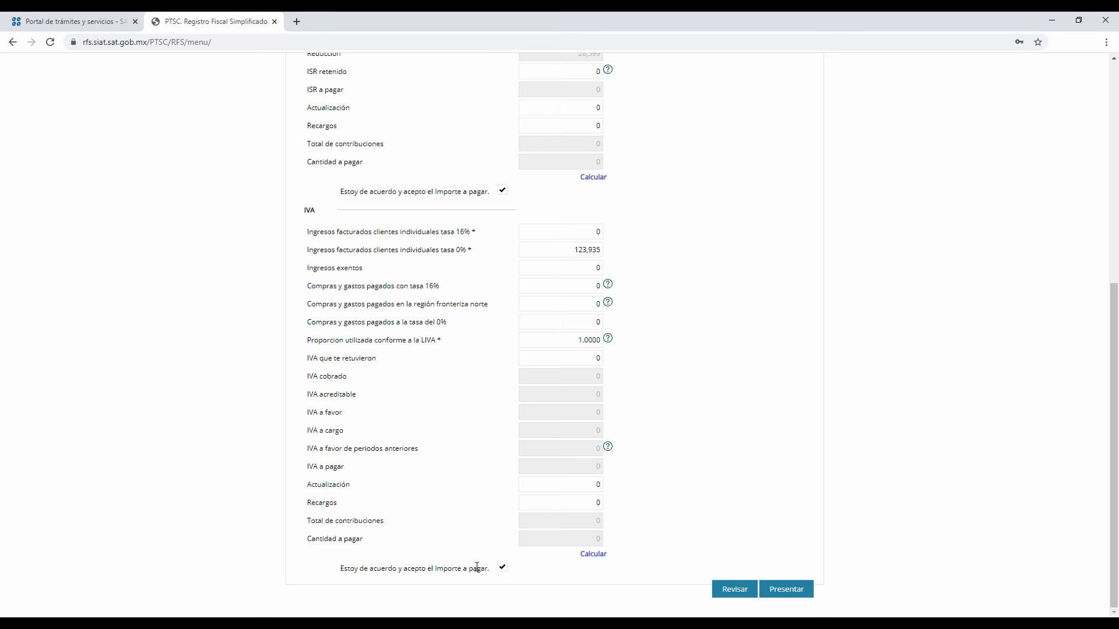
Check the completed ISR and IVA sections, submit the declaration, and agree to register the accepted taxes.
scroll(383, 295, up, 2)
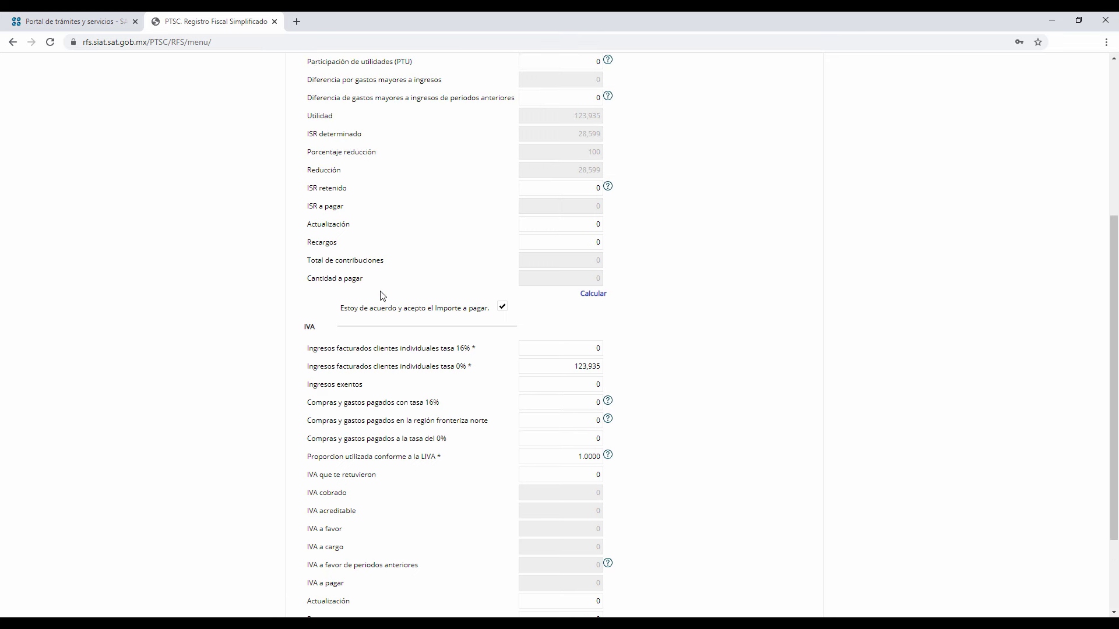
scroll(378, 198, up, 1)
scroll(383, 214, down, 3)
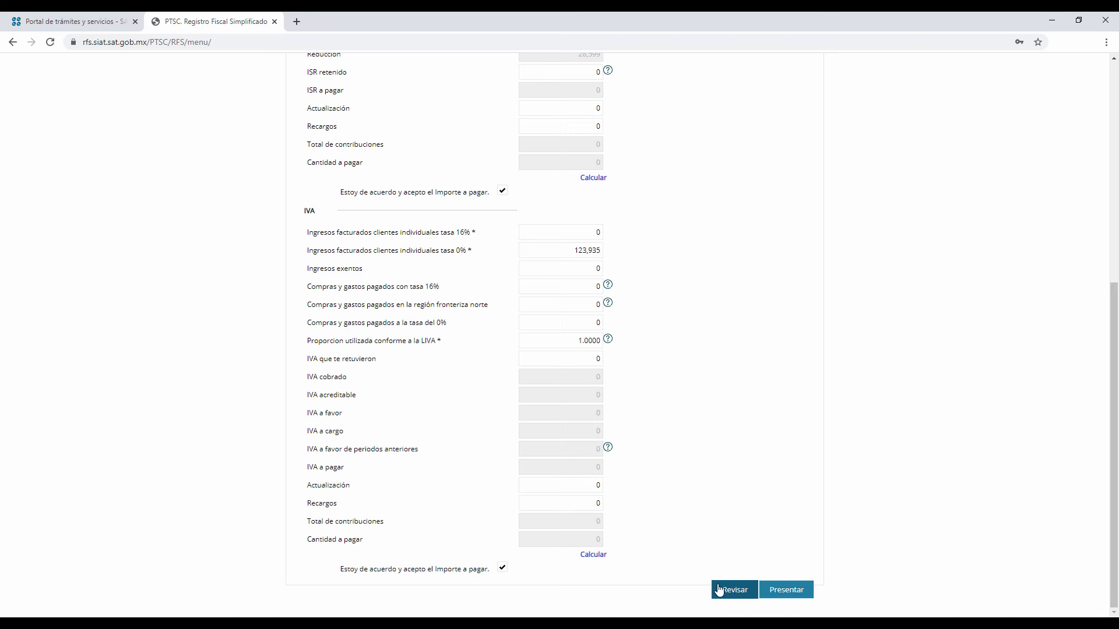
click(787, 591)
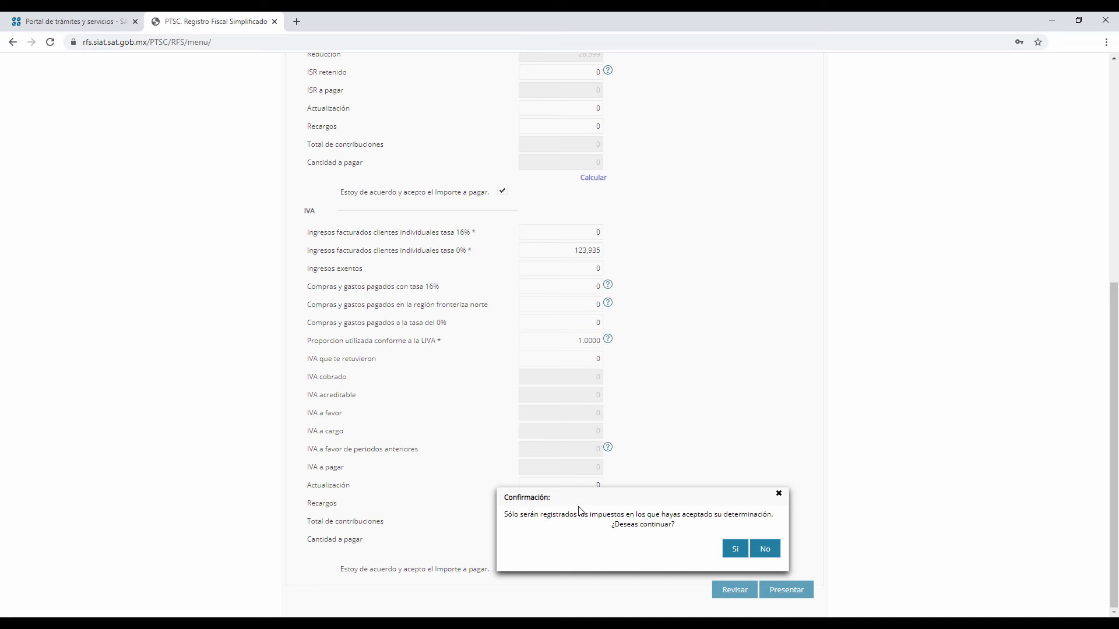
click(735, 551)
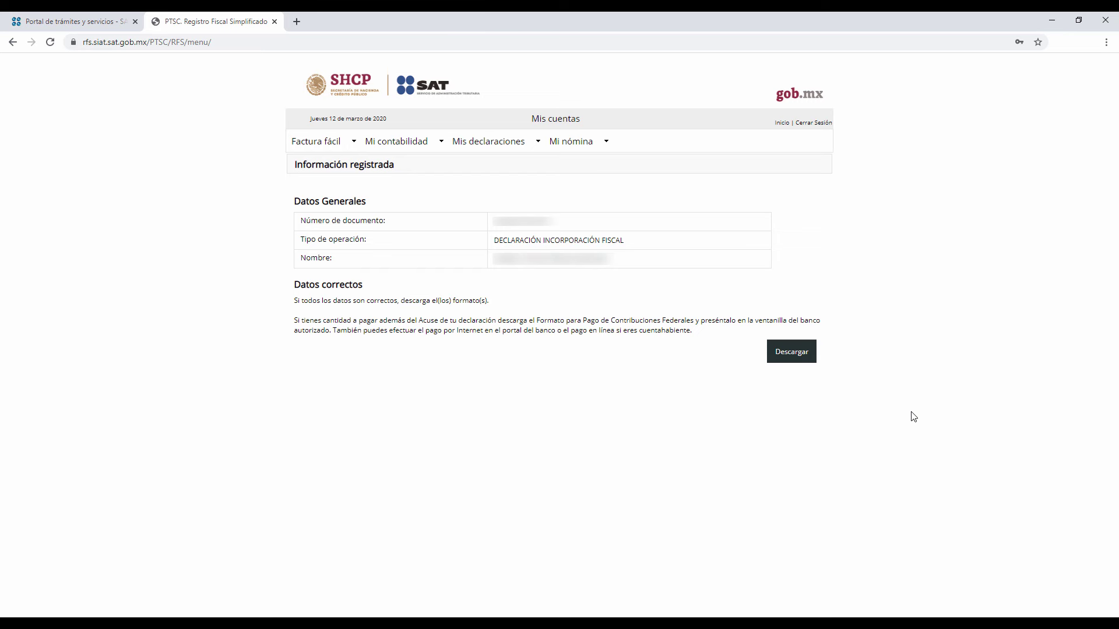
Download the registered declaration's acuse de recibo and review its ISR and IVA amounts.
drag(373, 536, 709, 539)
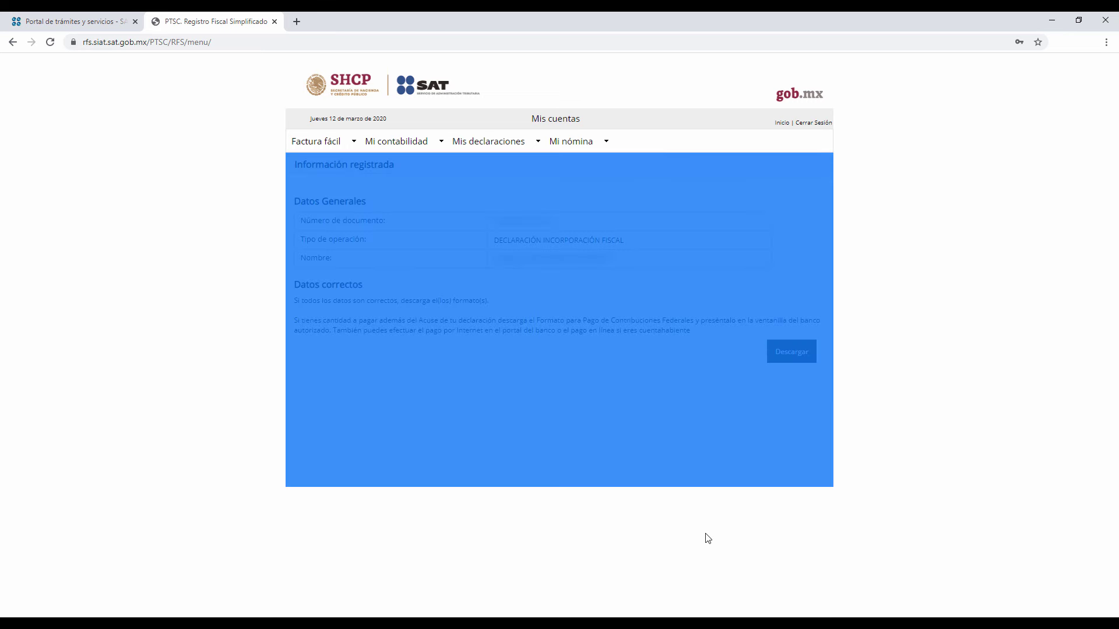
click(708, 538)
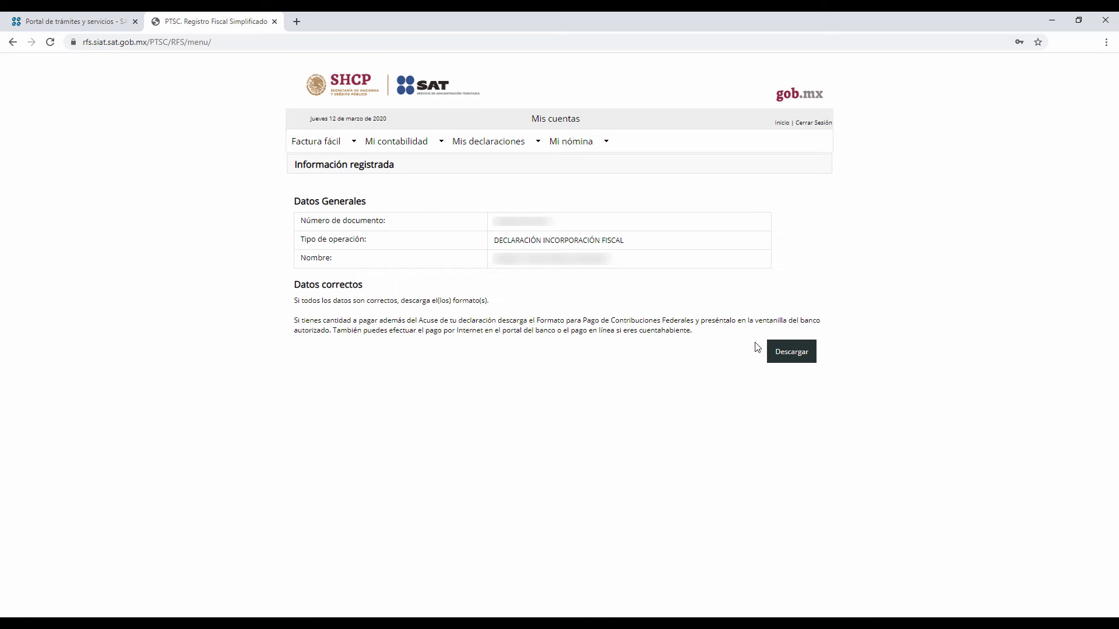
click(778, 350)
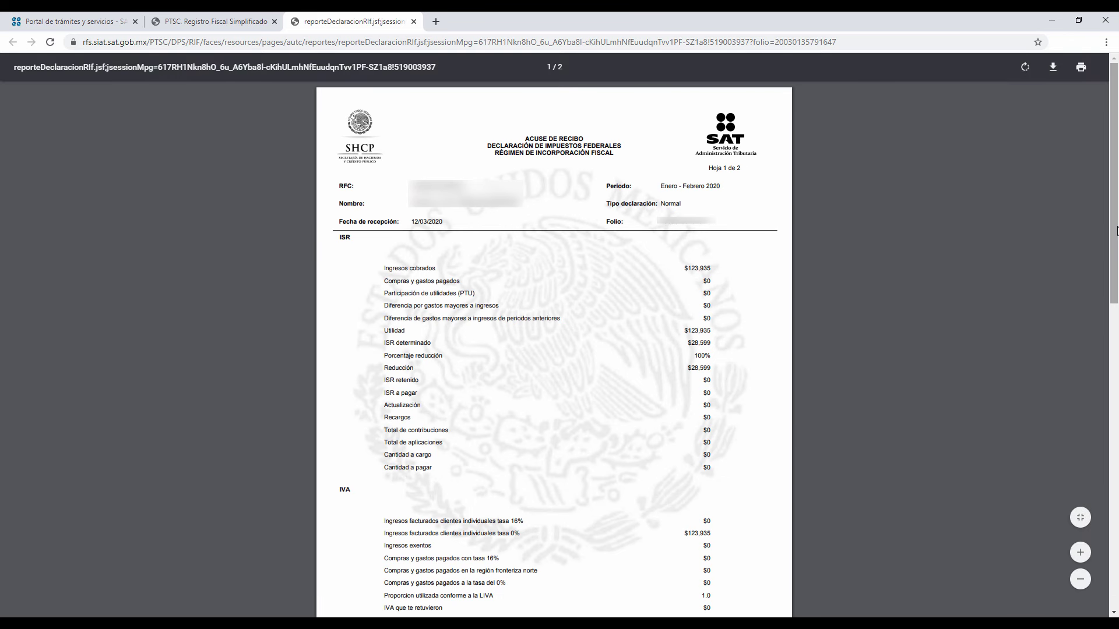
drag(1116, 230, 1116, 308)
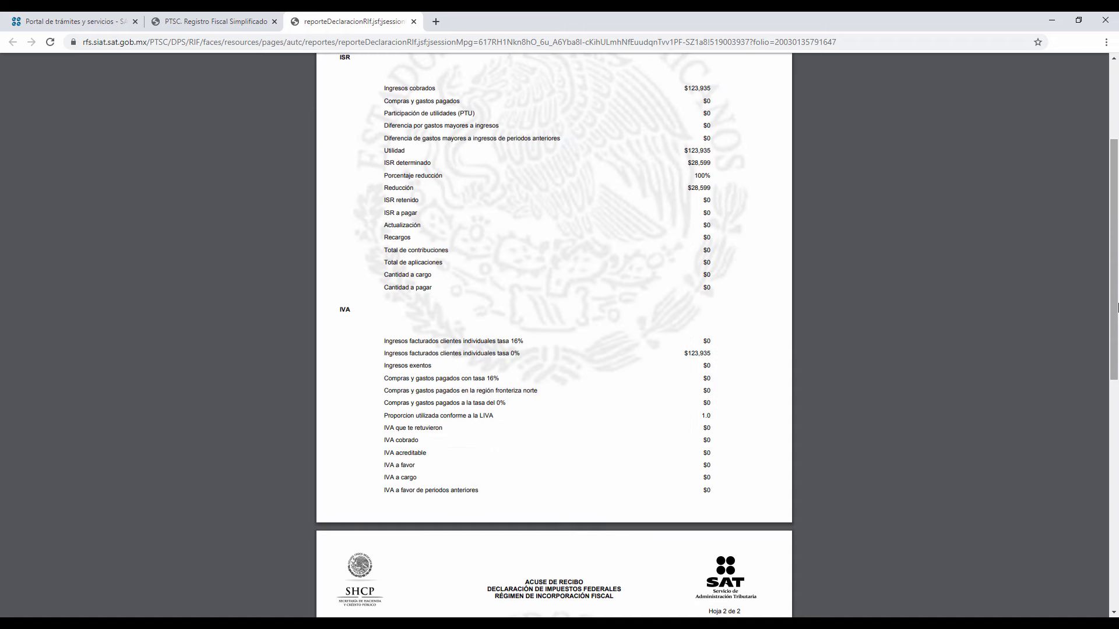